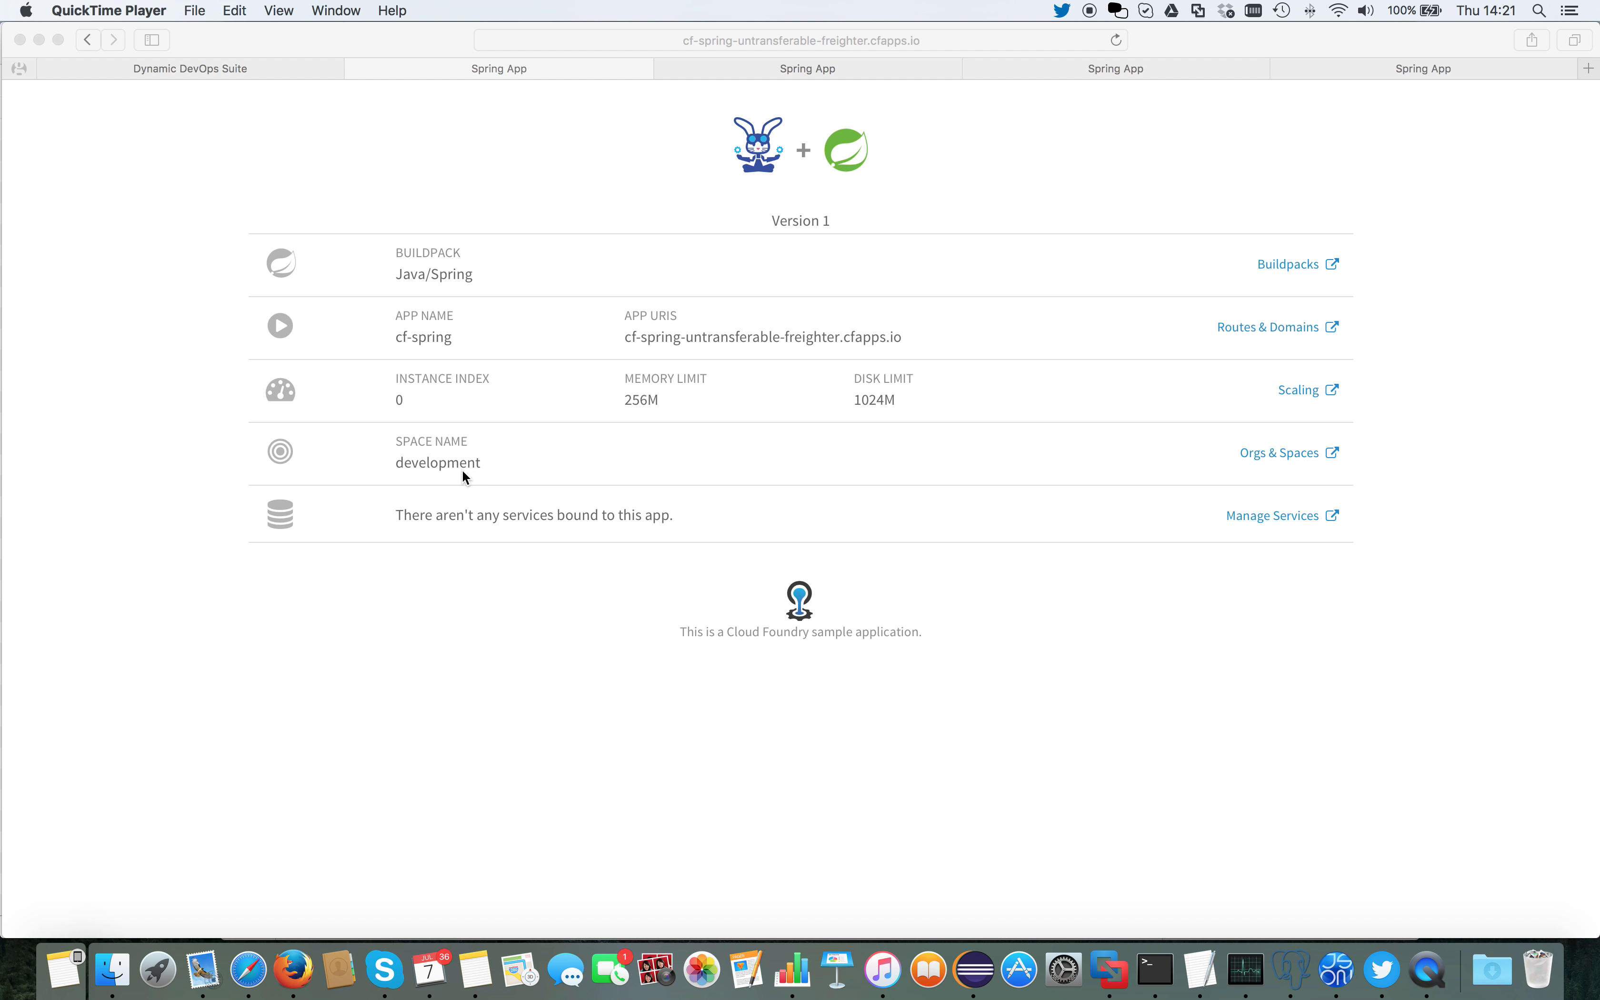
# Step: Check the deployed cf-spring version in the test, blue and green spaces, and view demoapp's assigned environments in the Dynamic DevOps Suite
pyautogui.click(813, 66)
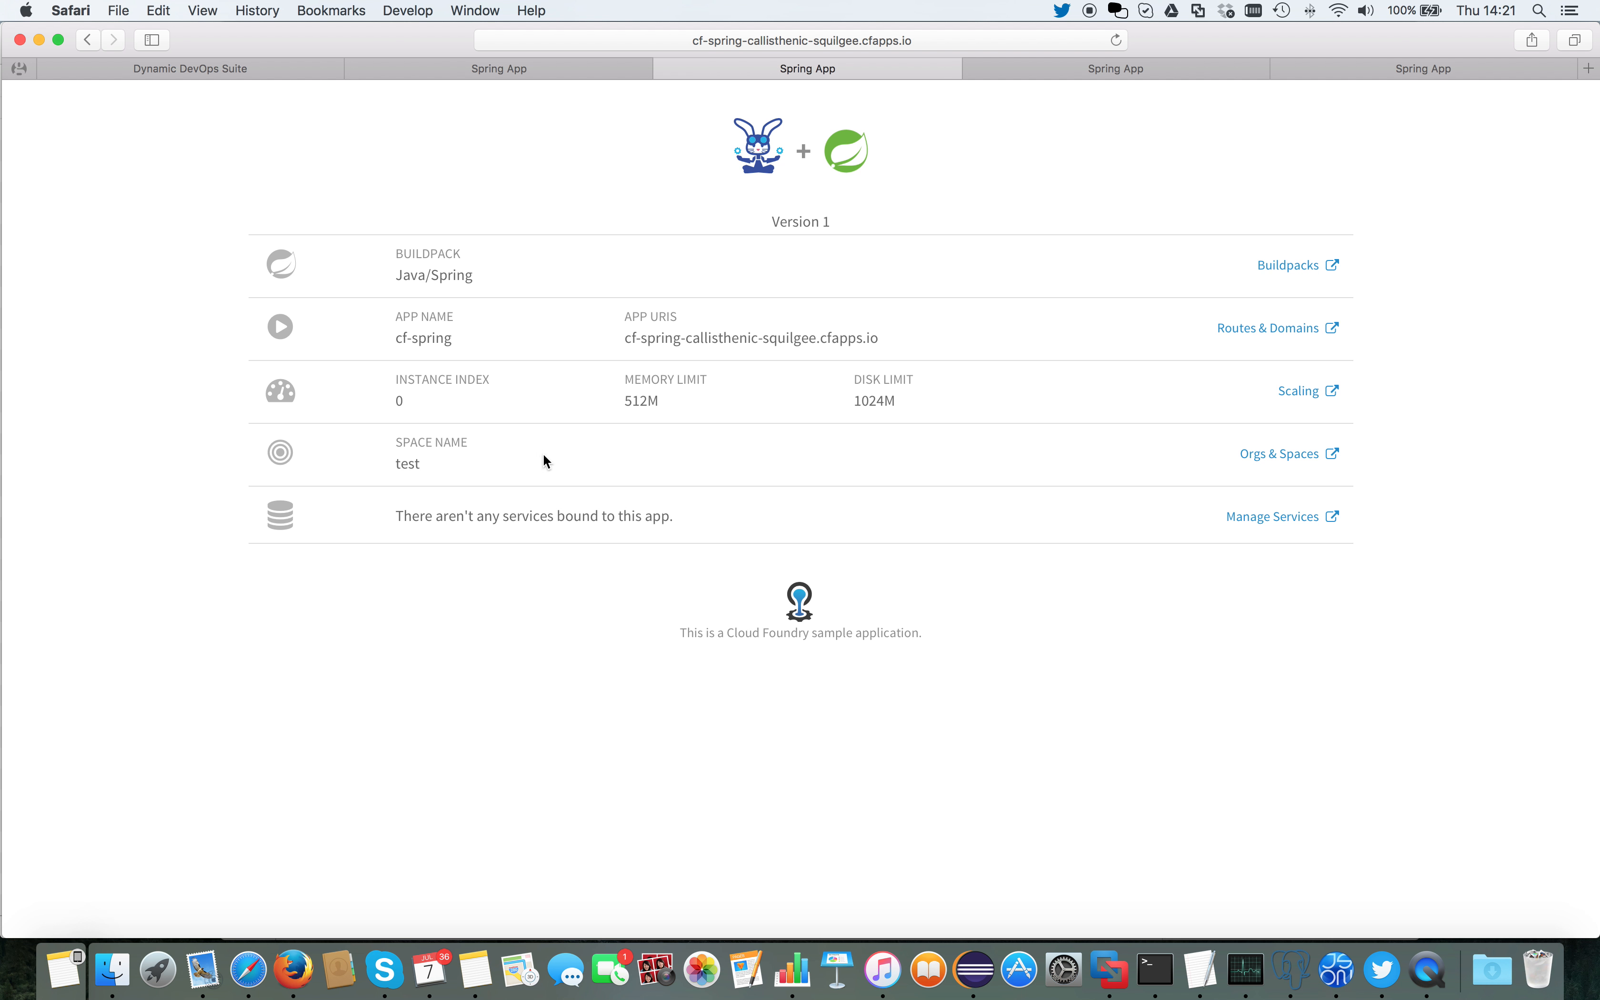
pyautogui.click(1075, 69)
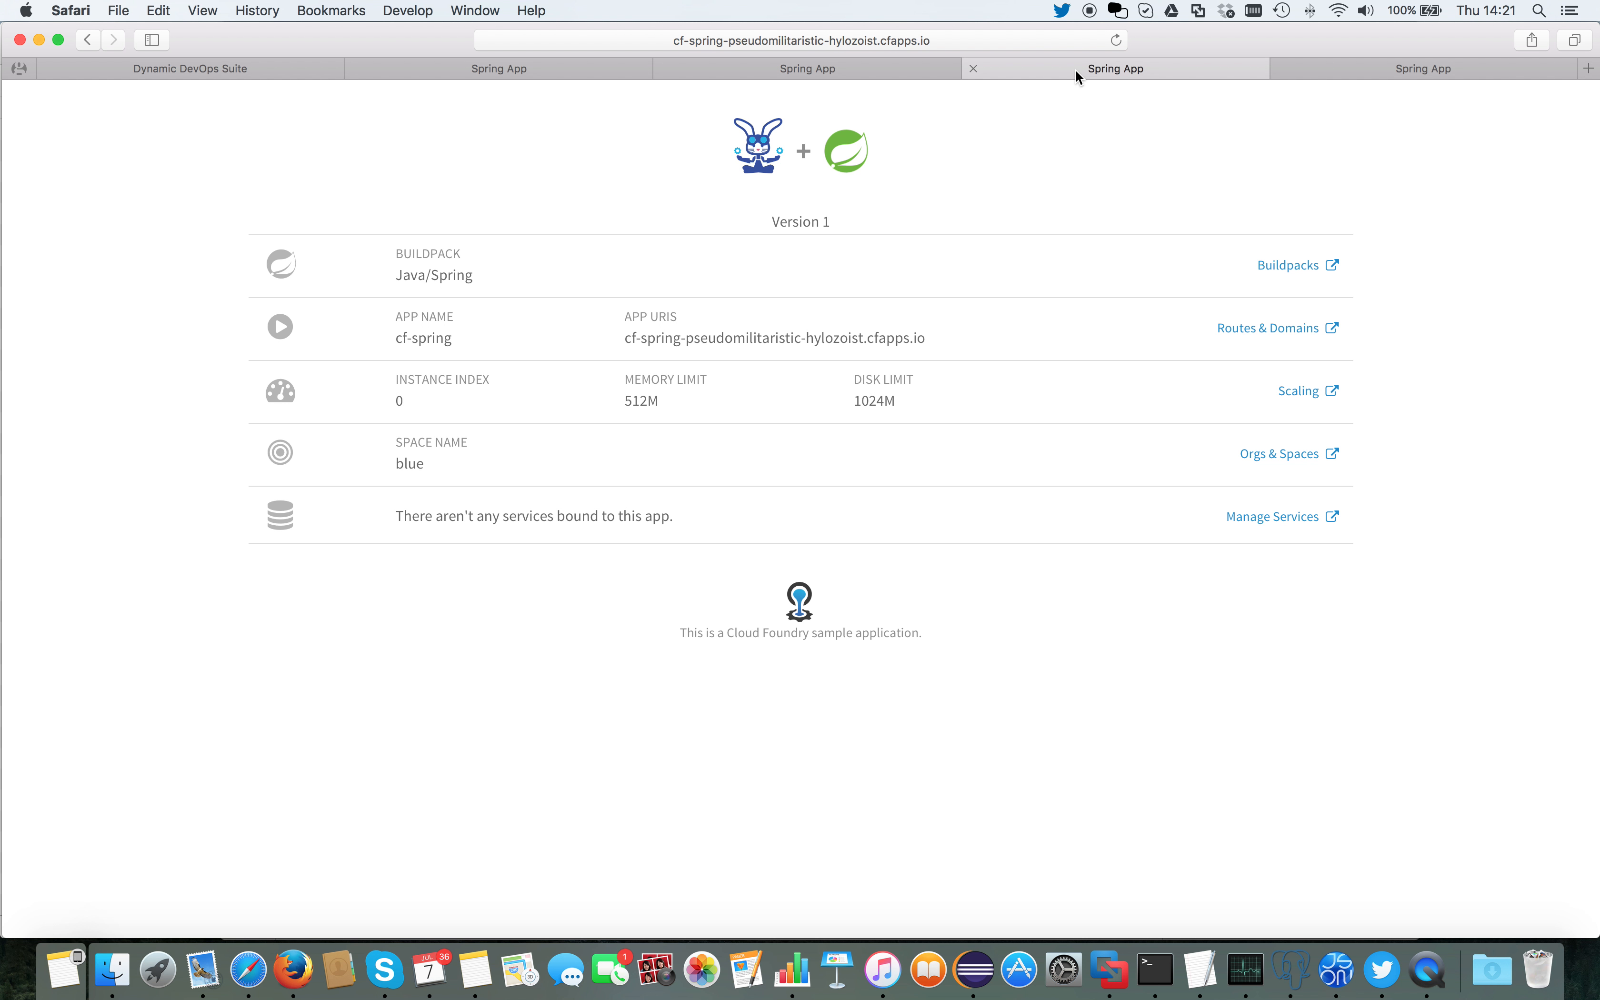
pyautogui.click(1392, 72)
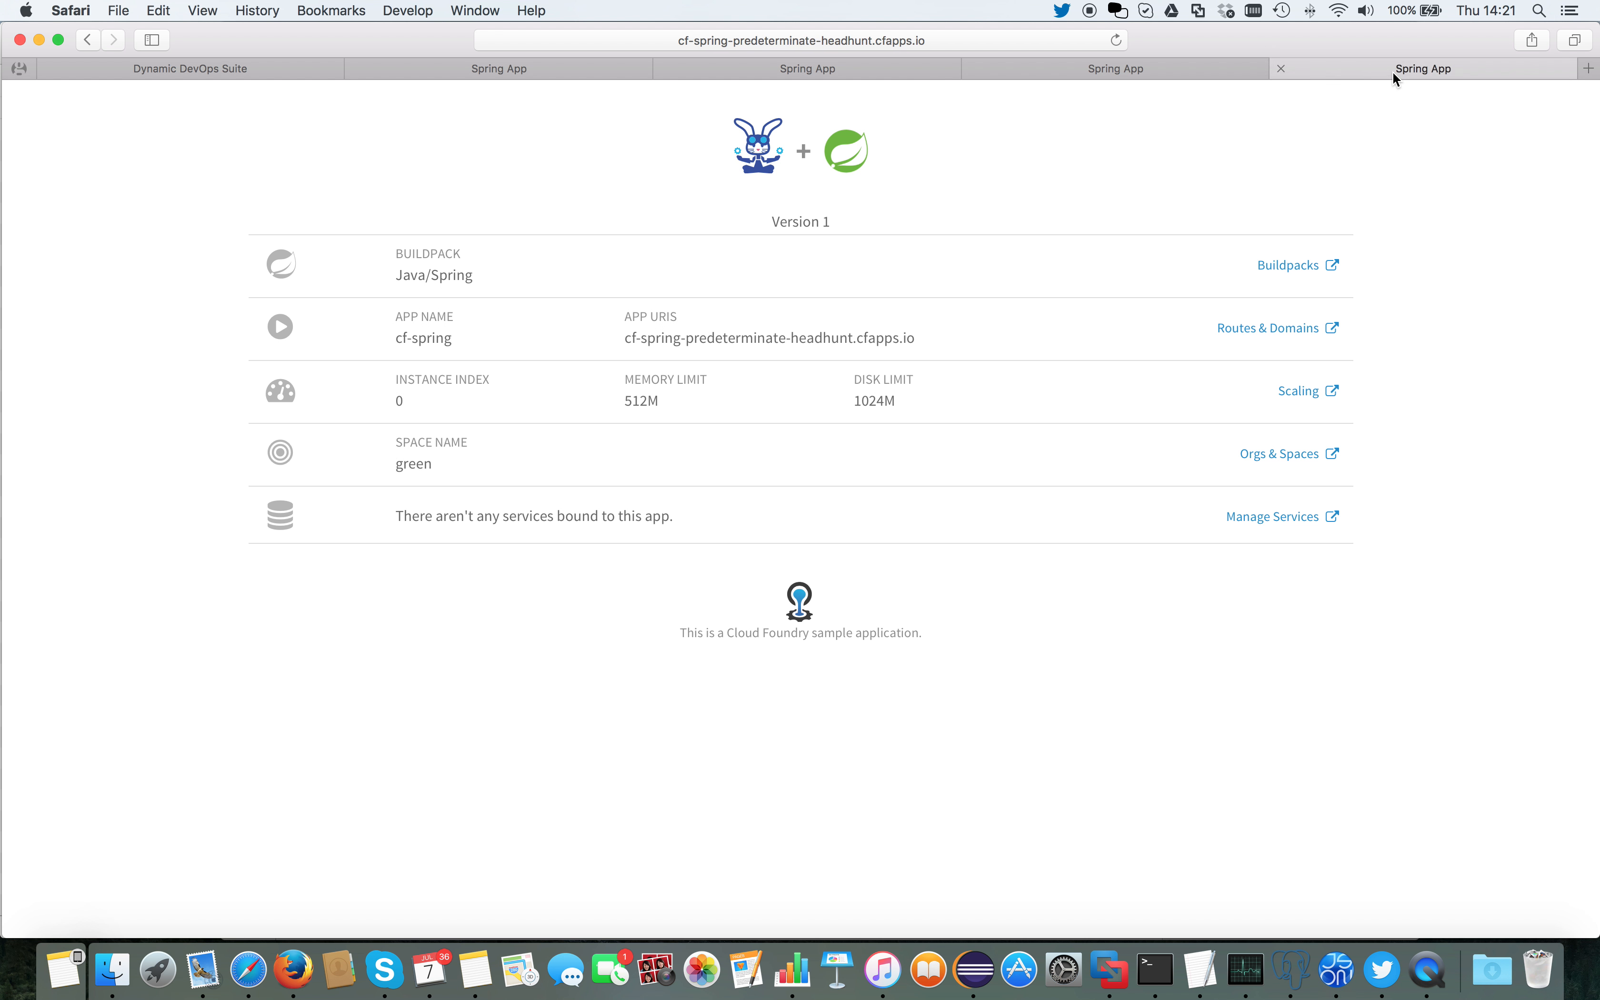
pyautogui.click(1151, 74)
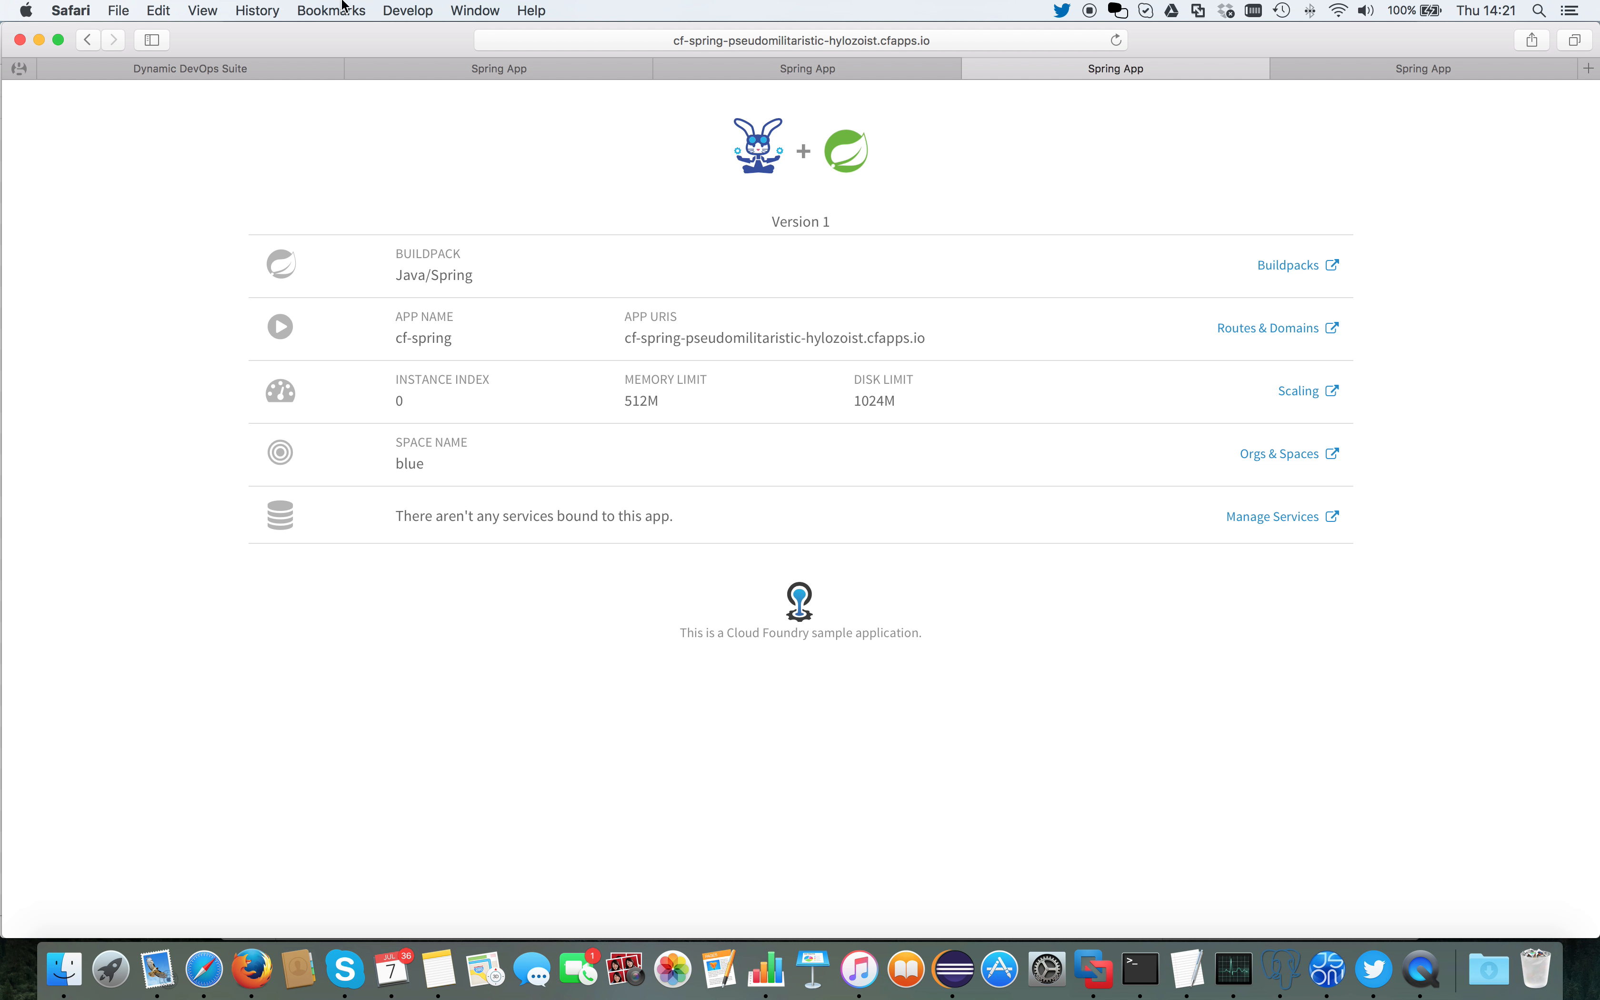
pyautogui.click(254, 65)
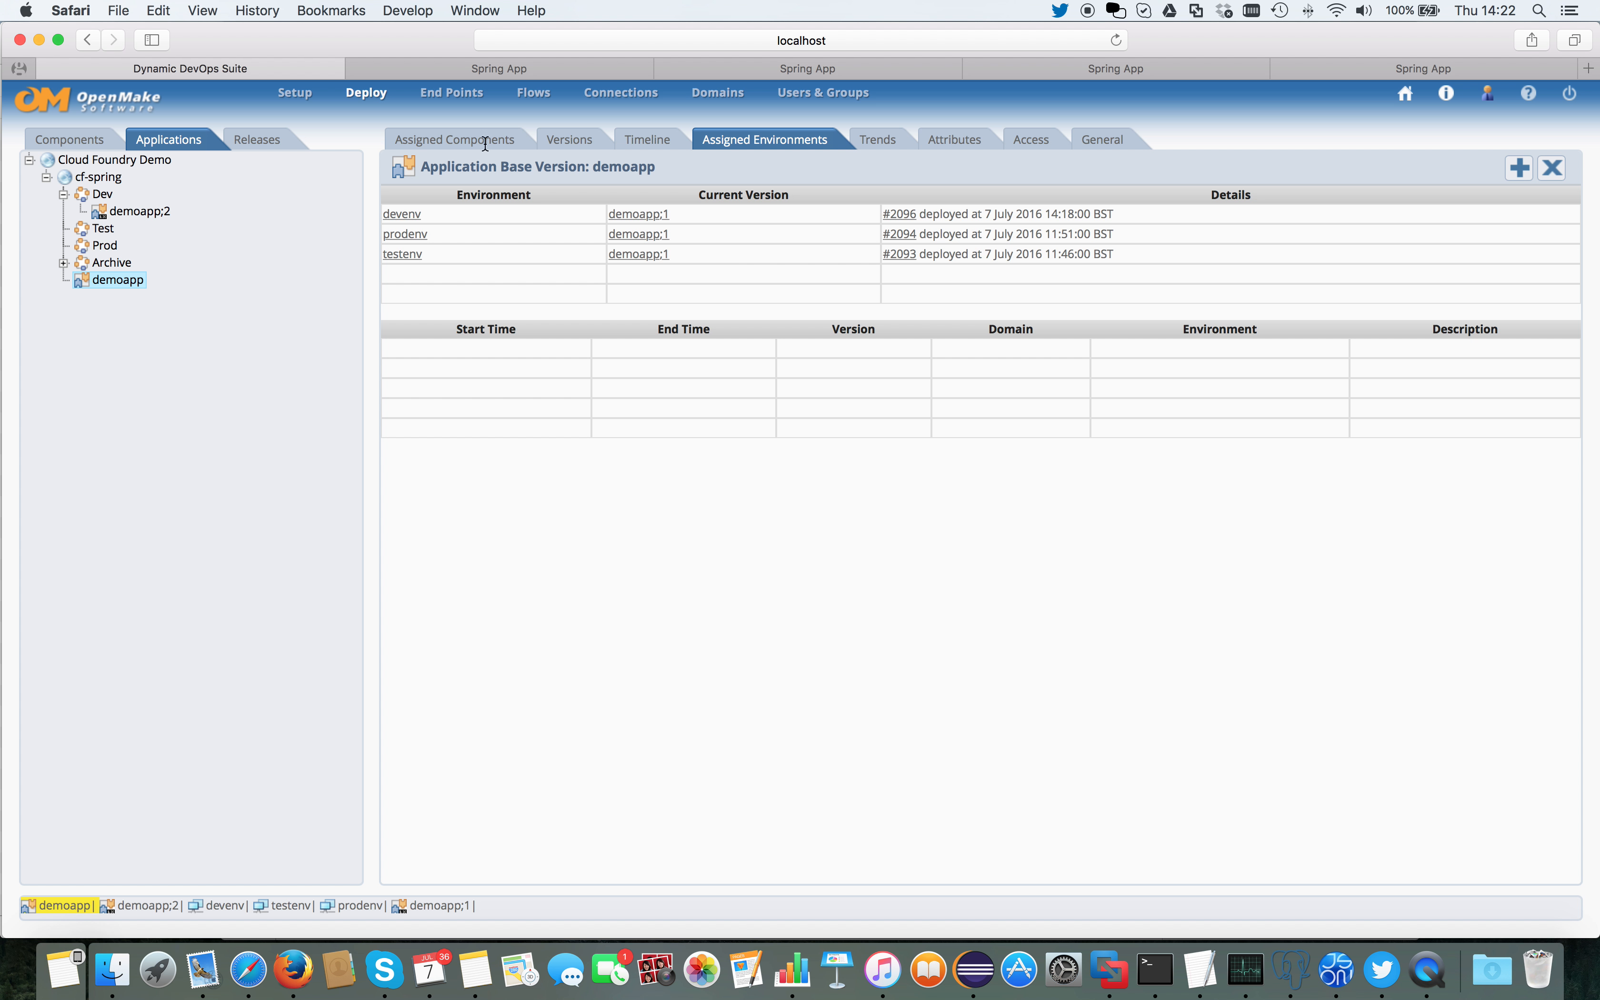
# Step: Compare the cf-spring memory limits on the development, test, blue and green Spring App pages
pyautogui.click(485, 71)
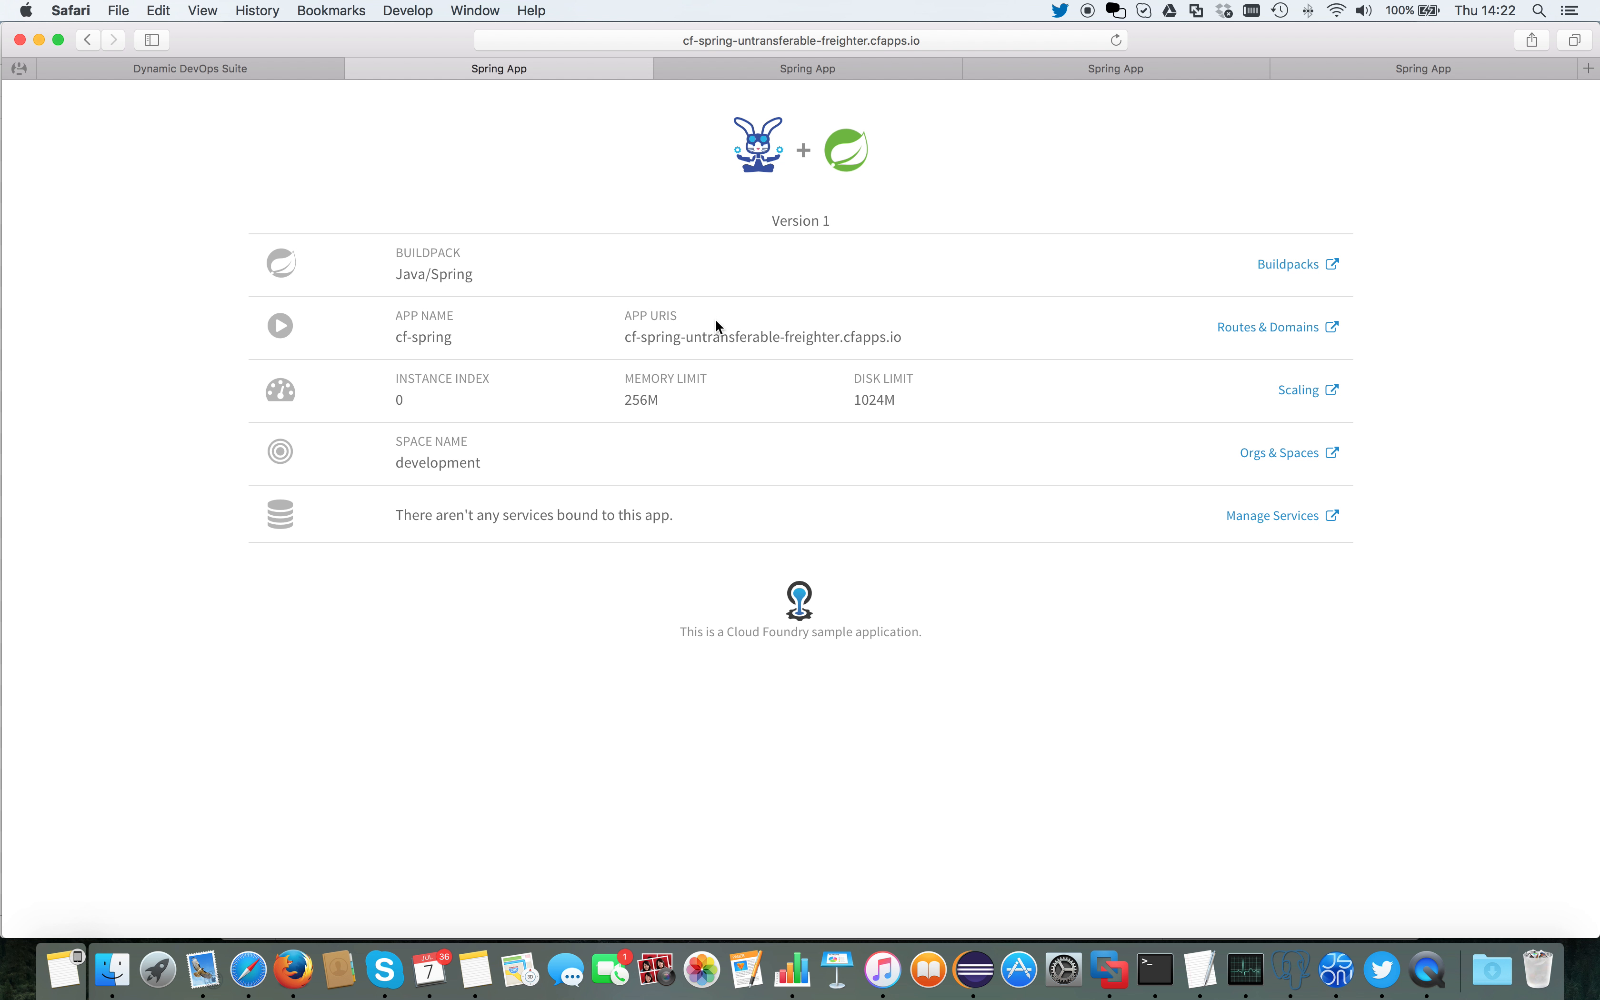
pyautogui.click(816, 66)
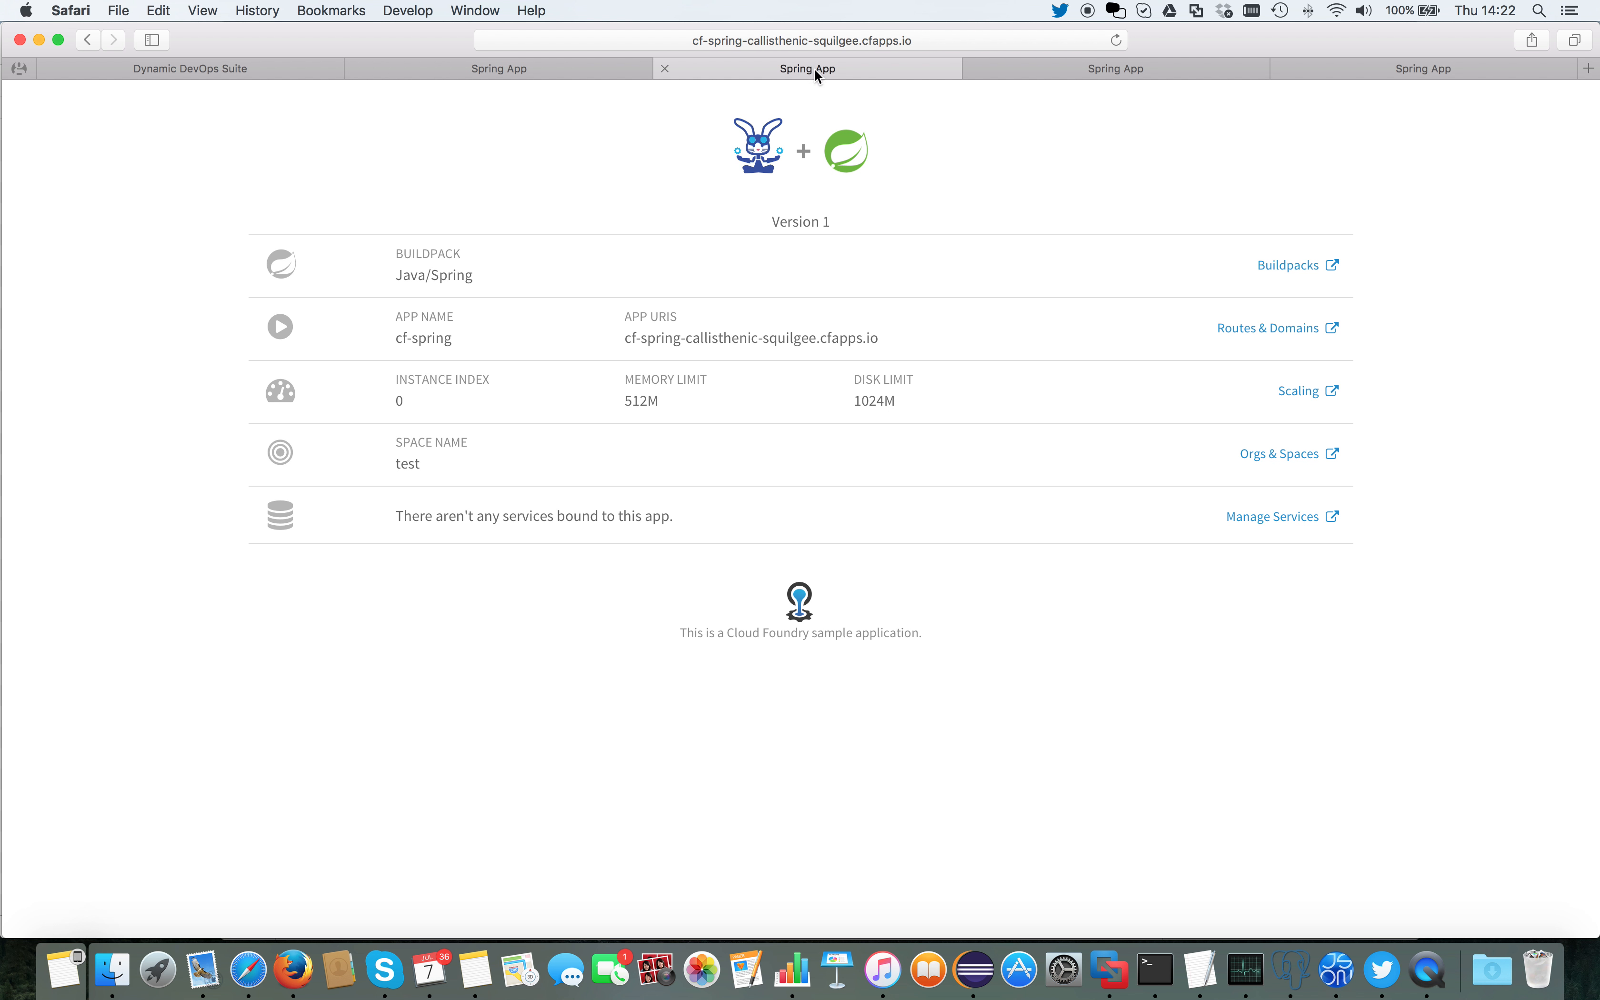
pyautogui.click(1129, 73)
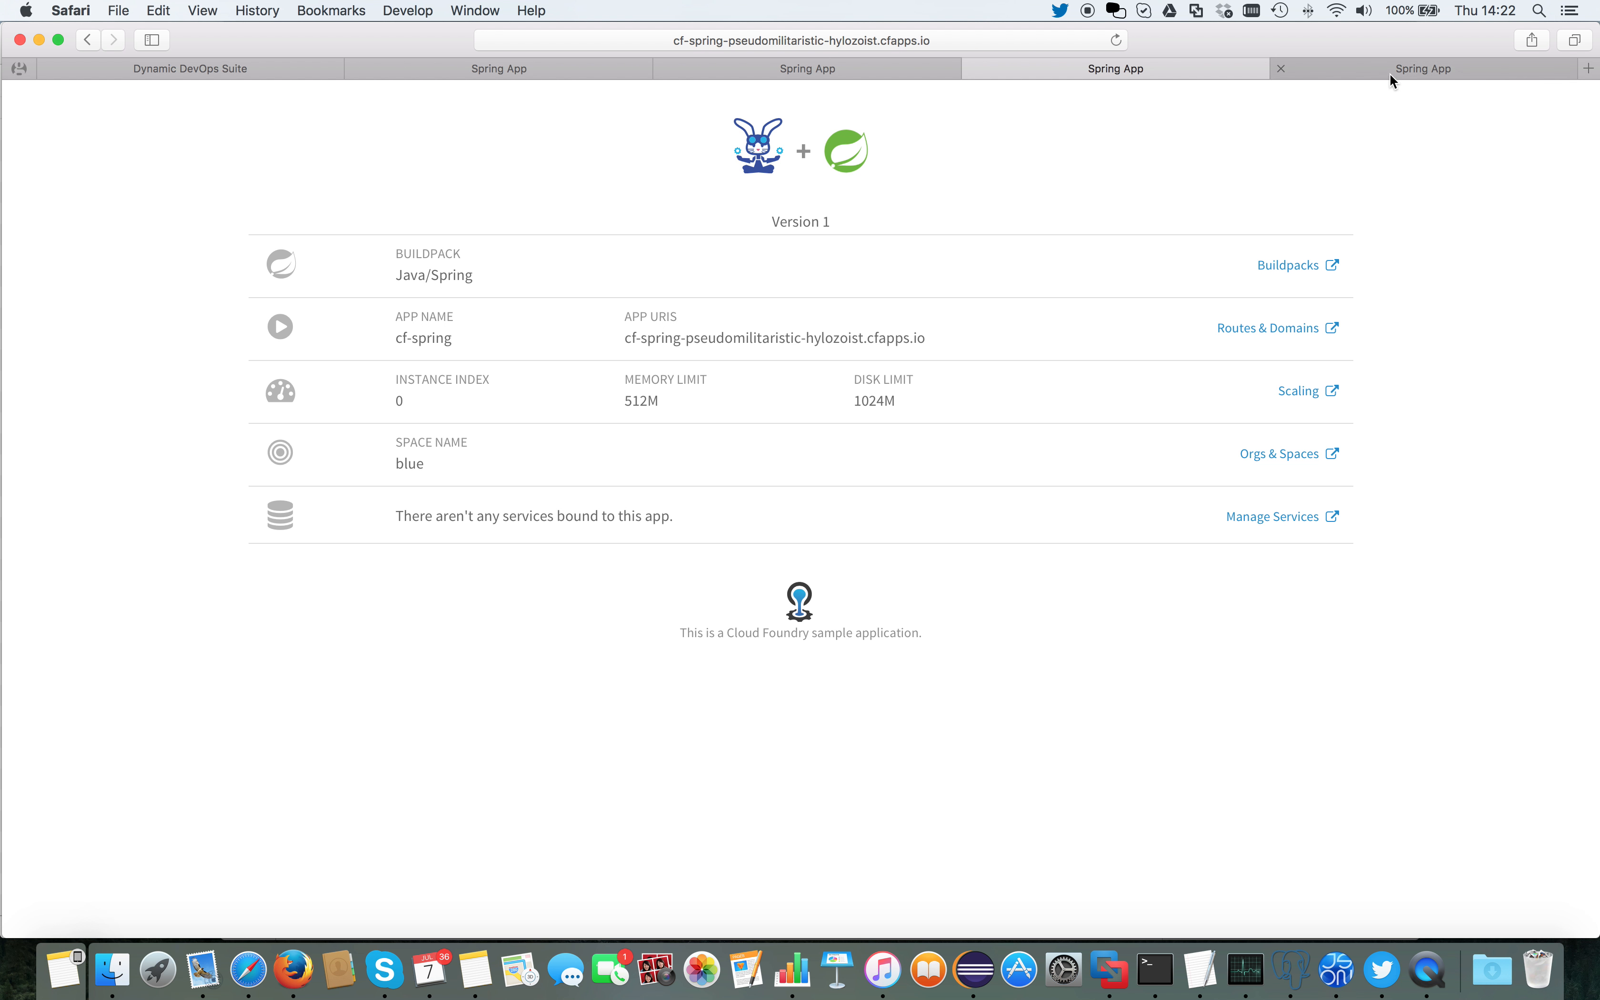
pyautogui.click(1374, 74)
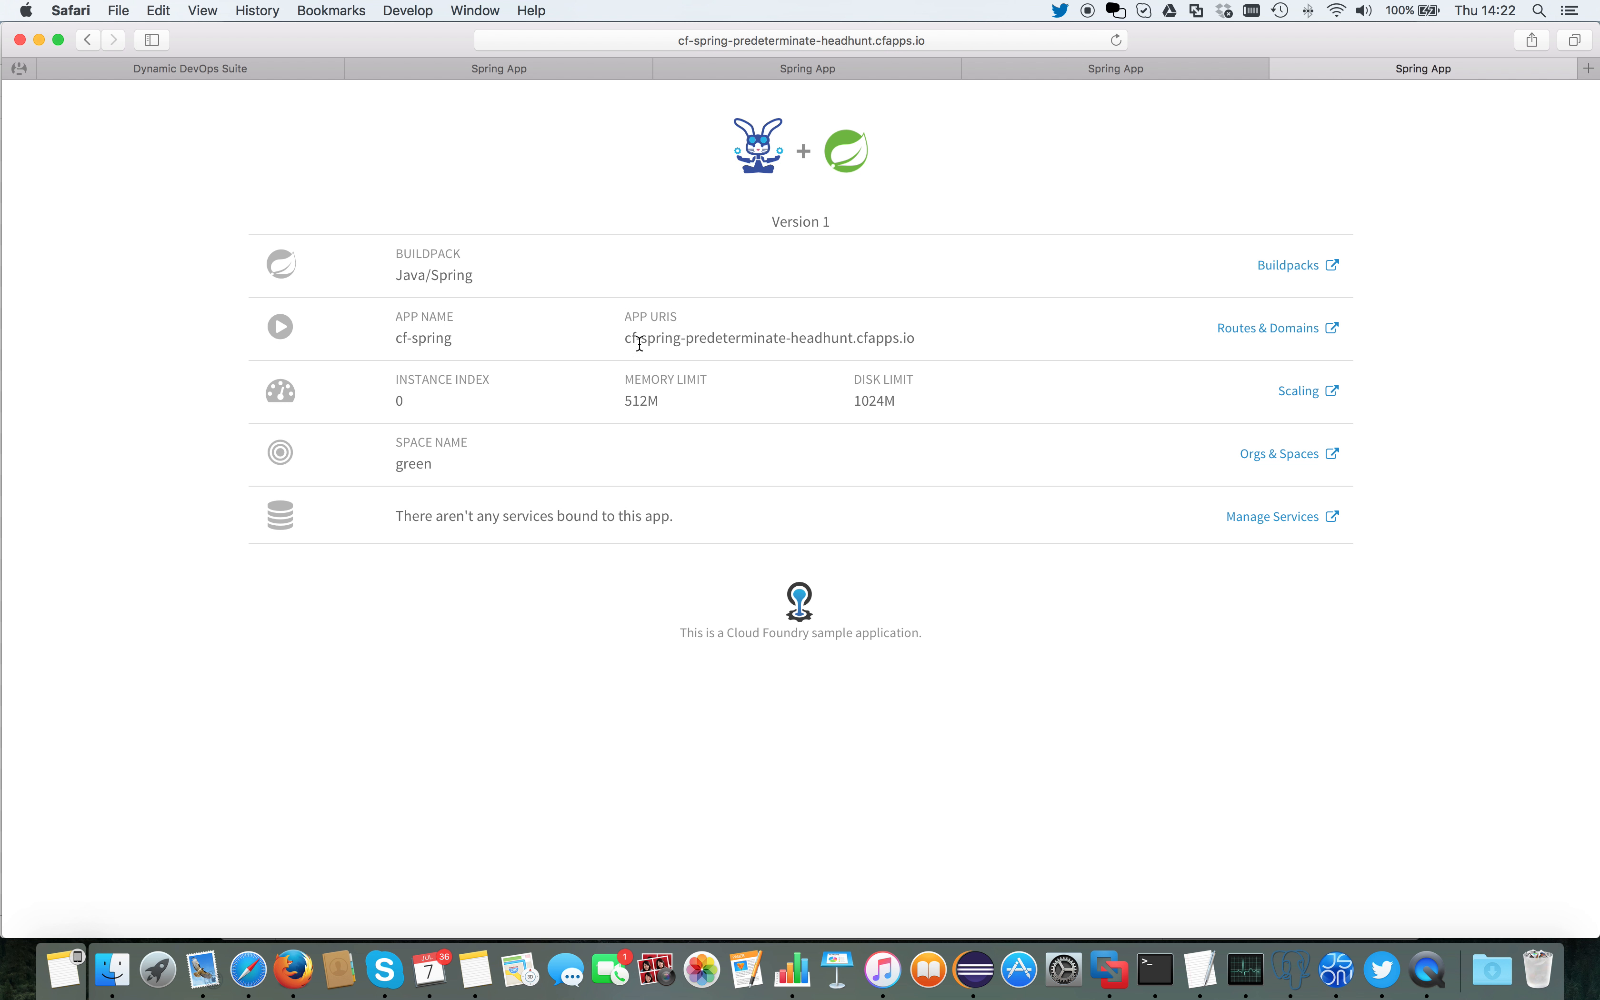
# Step: Return to the test space's page, then examine the memory entry of manifest.yml in TextEdit and minimize the file
pyautogui.click(767, 74)
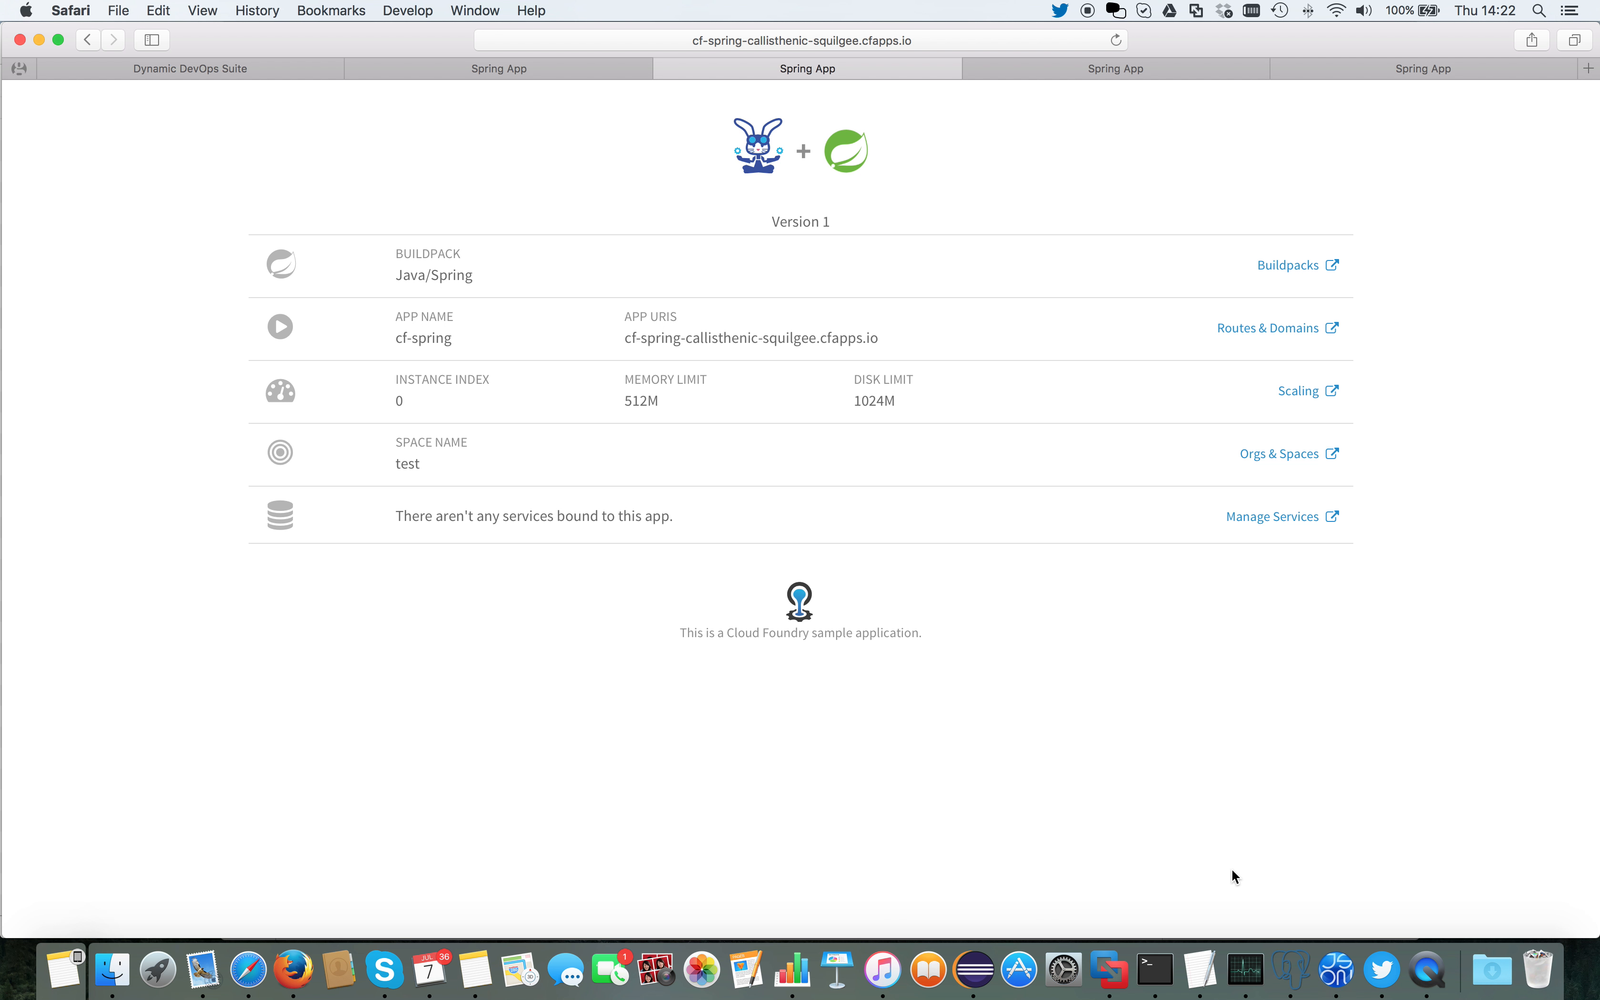
pyautogui.click(1193, 952)
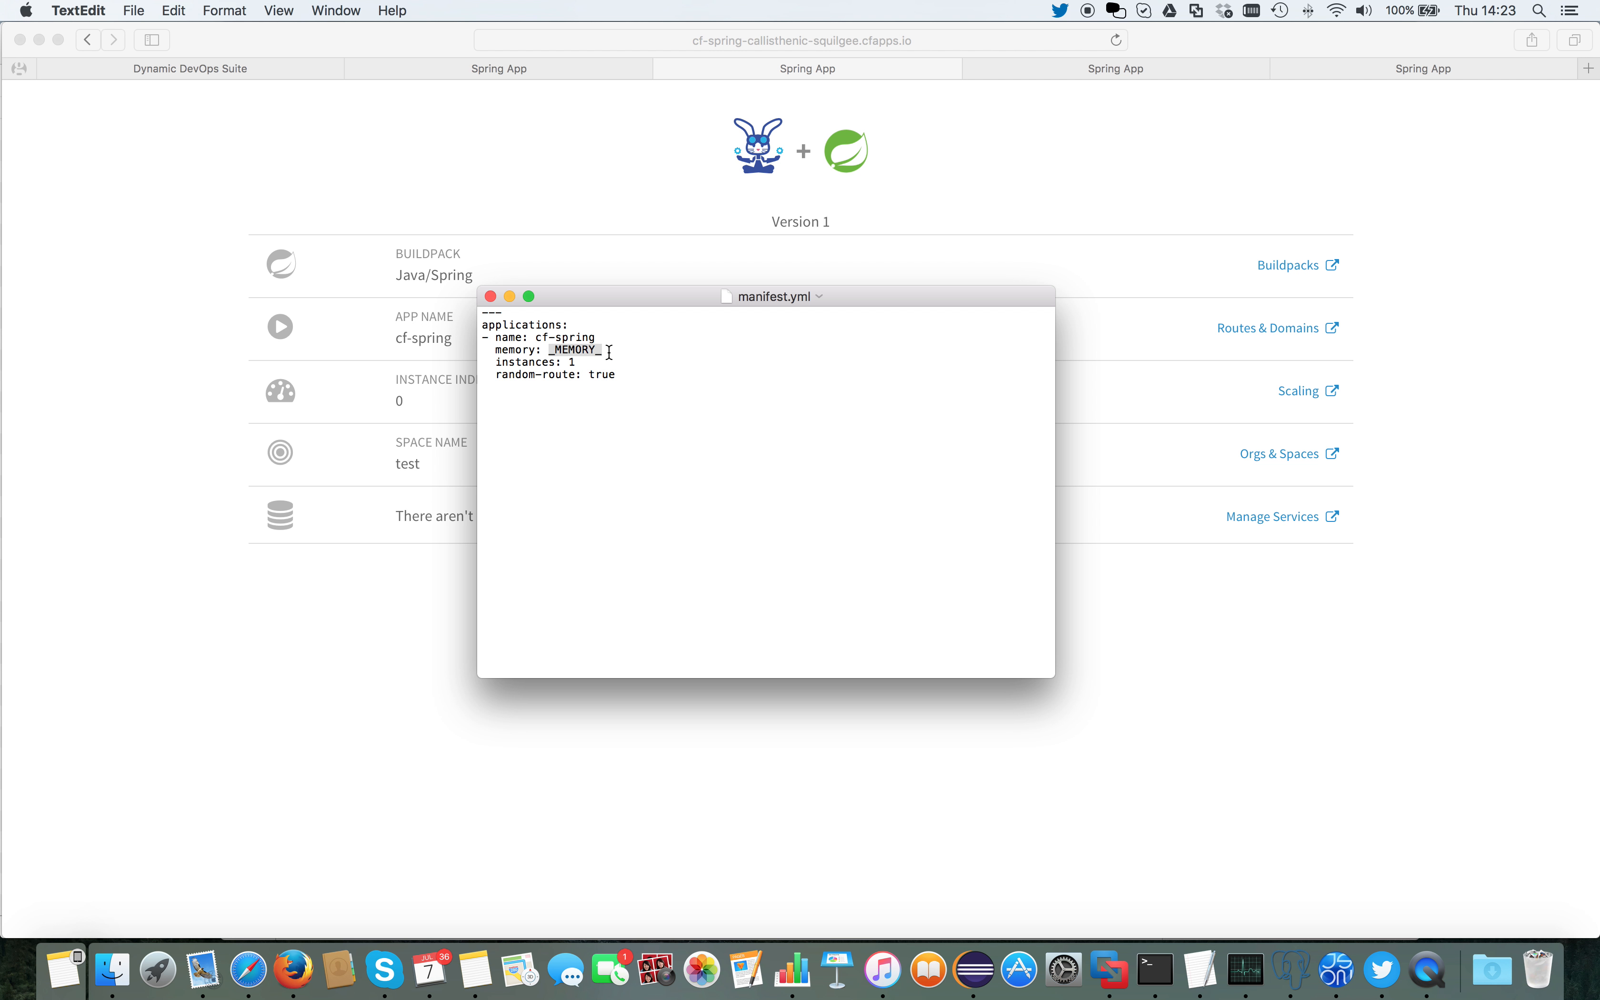
pyautogui.click(511, 294)
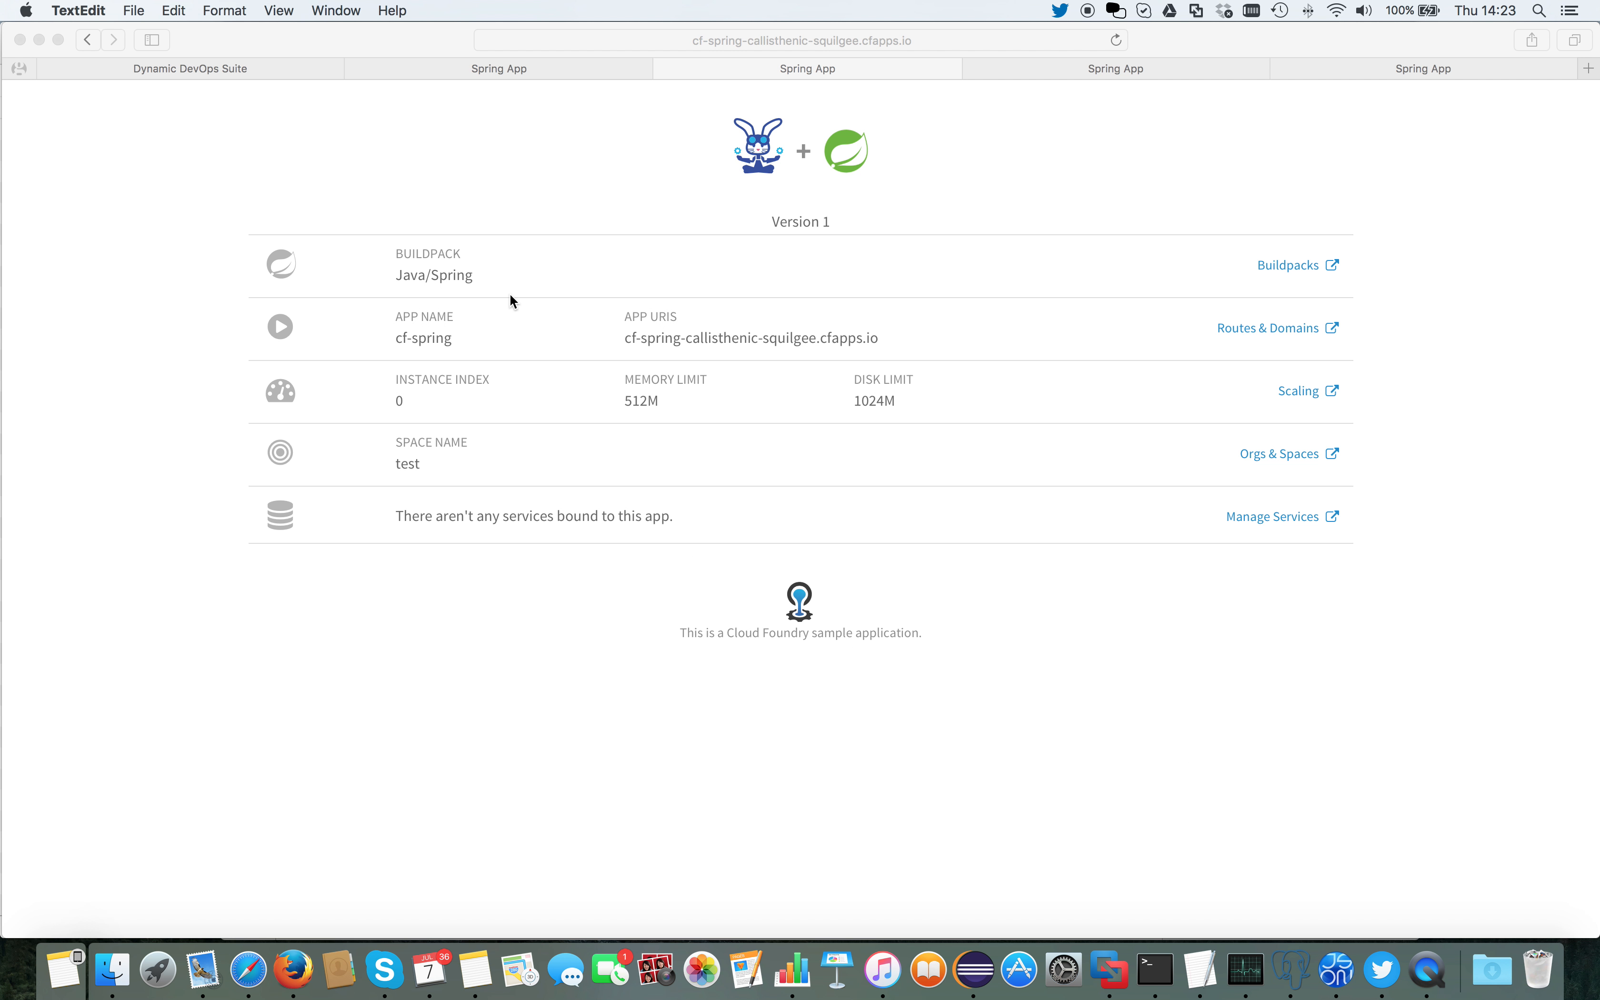
# Step: Deploy application version demoapp;2 to the devenv environment from the Dynamic DevOps Suite
pyautogui.click(215, 68)
pyautogui.click(157, 211)
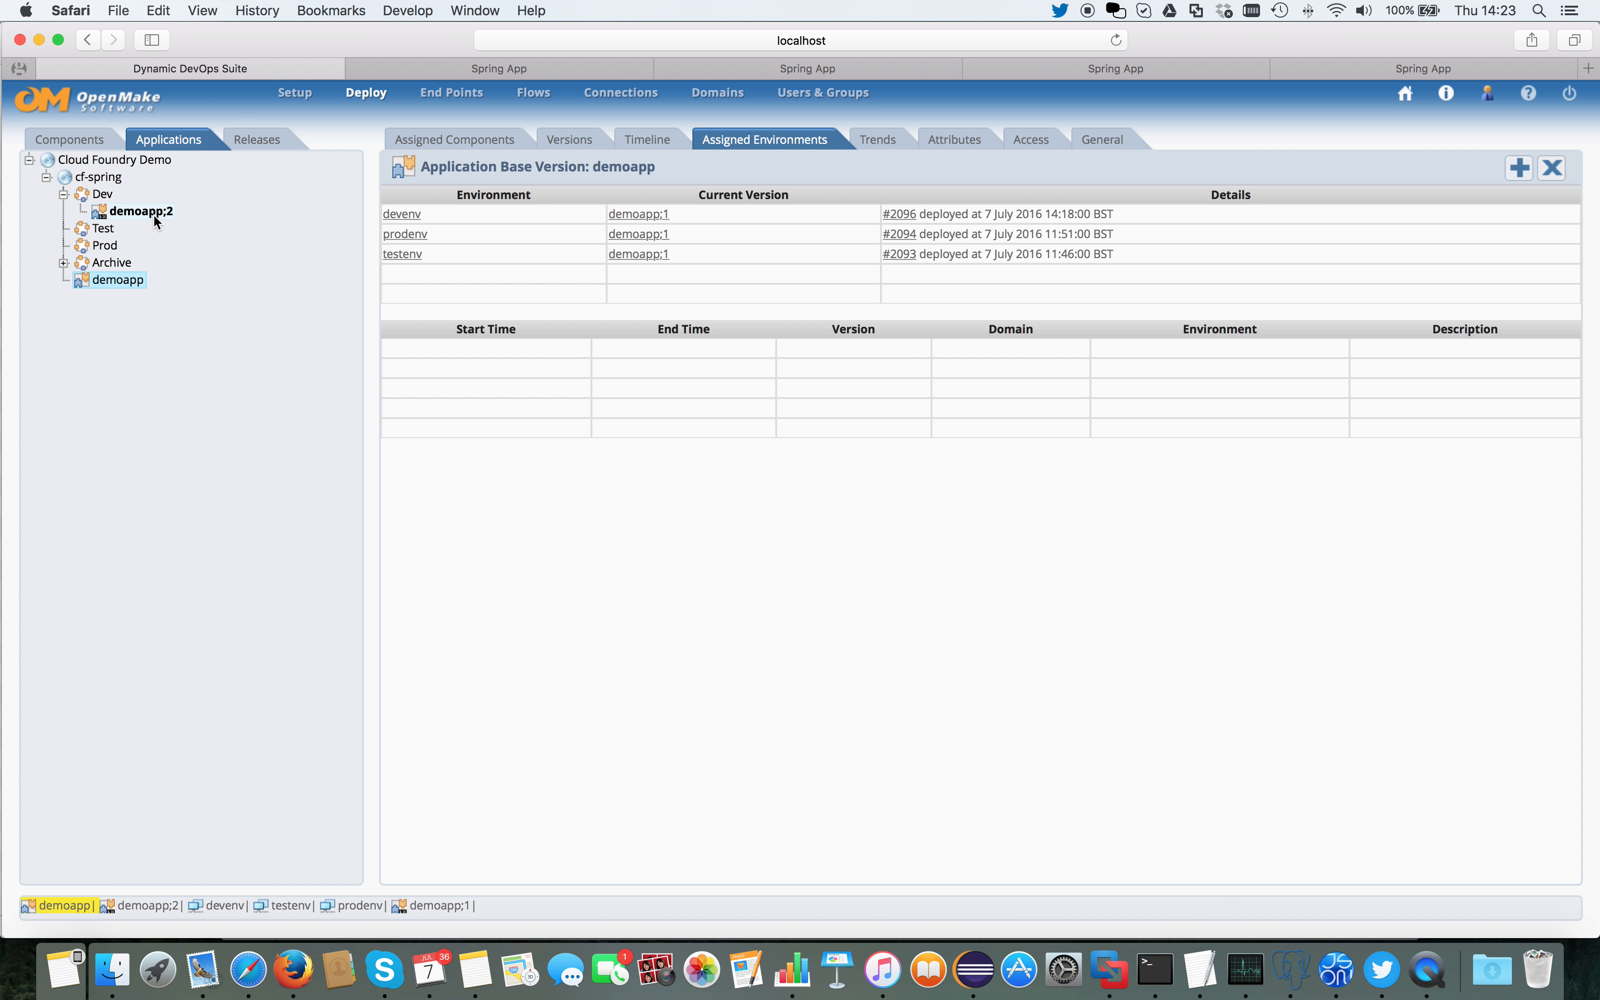
pyautogui.rightClick(156, 219)
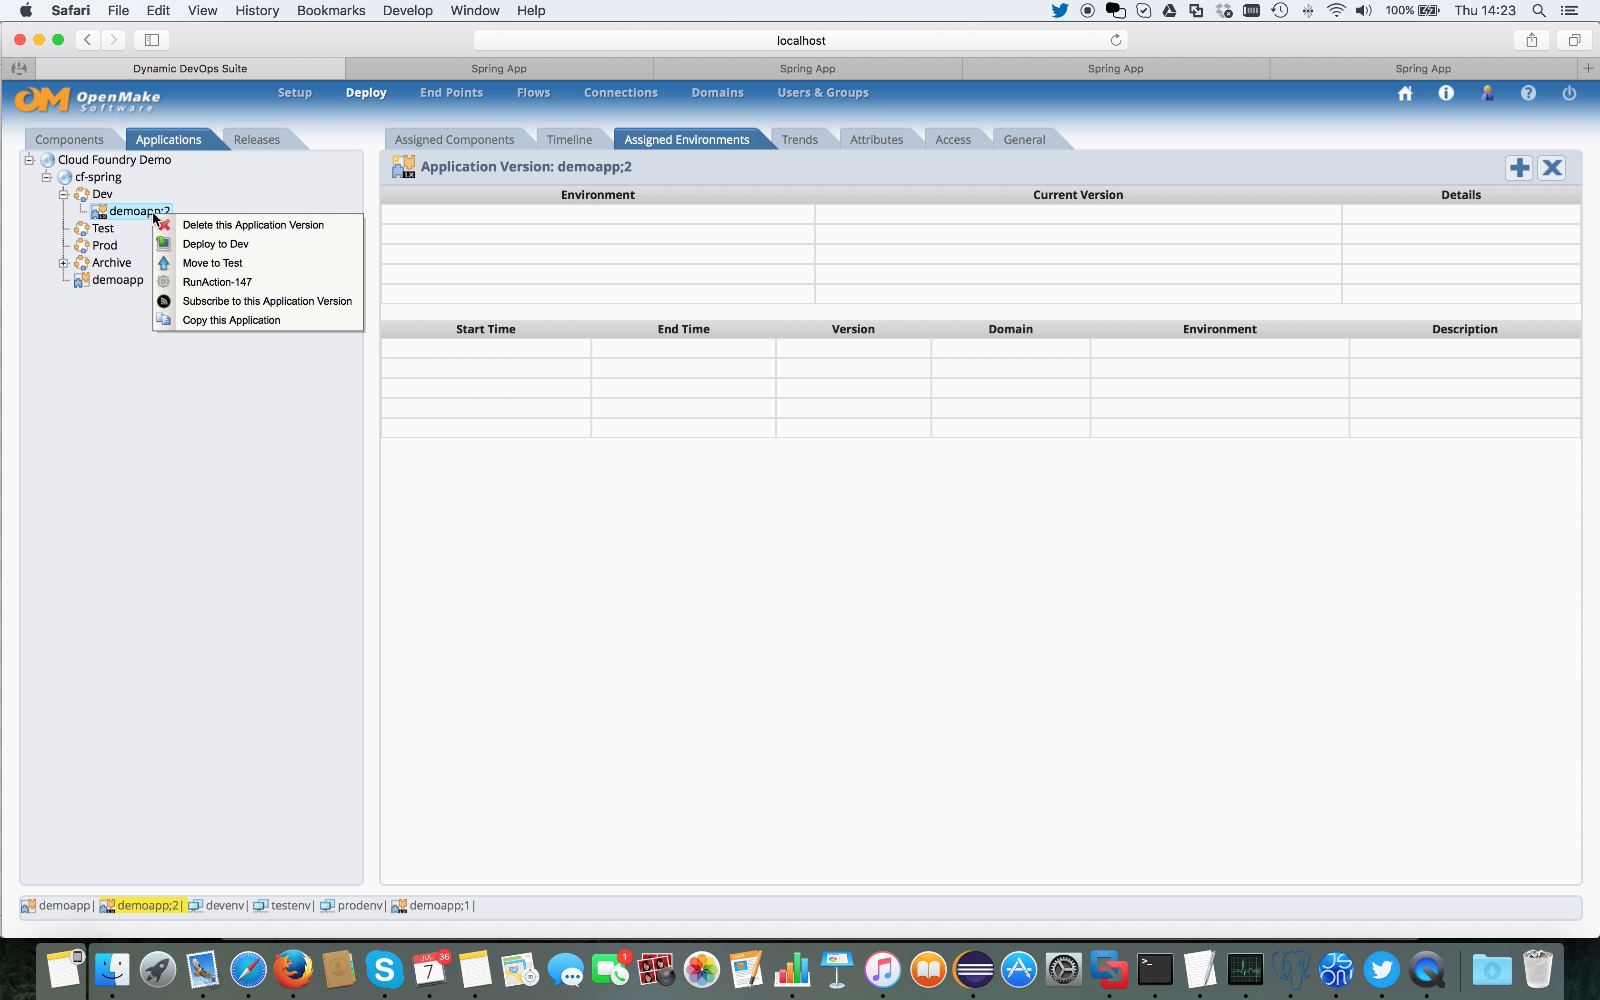
pyautogui.click(203, 245)
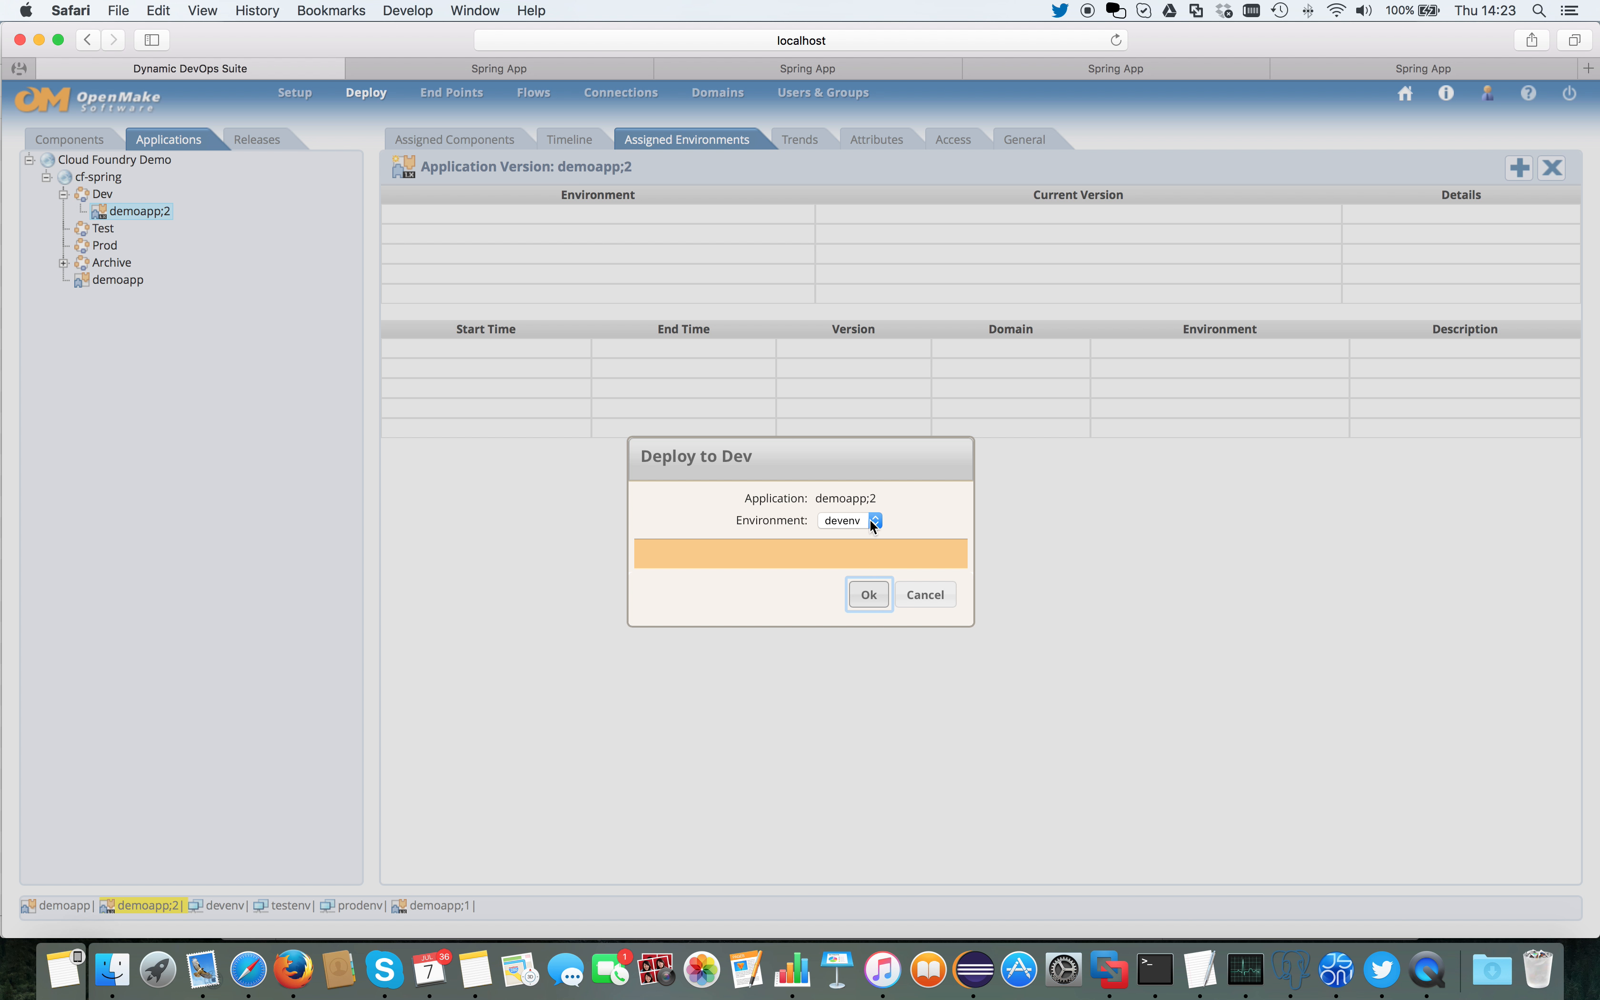
pyautogui.click(861, 593)
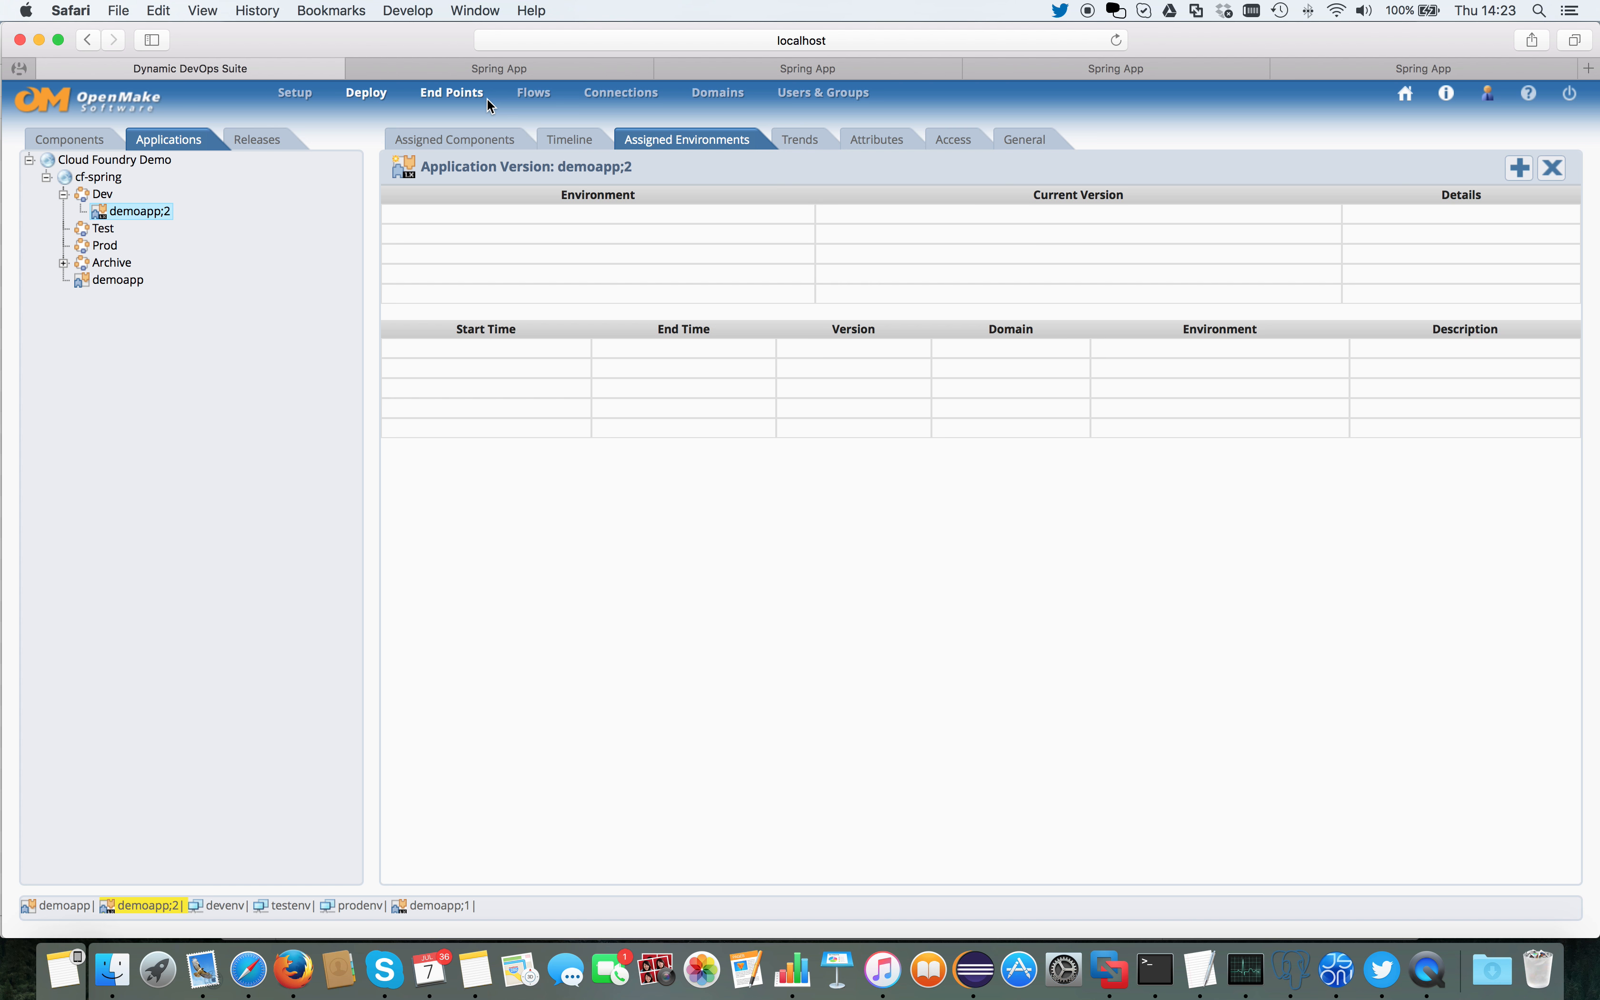
# Step: Examine the MEMORY and SPACE attributes of the devenv, testenv and prodenv environments
pyautogui.click(470, 93)
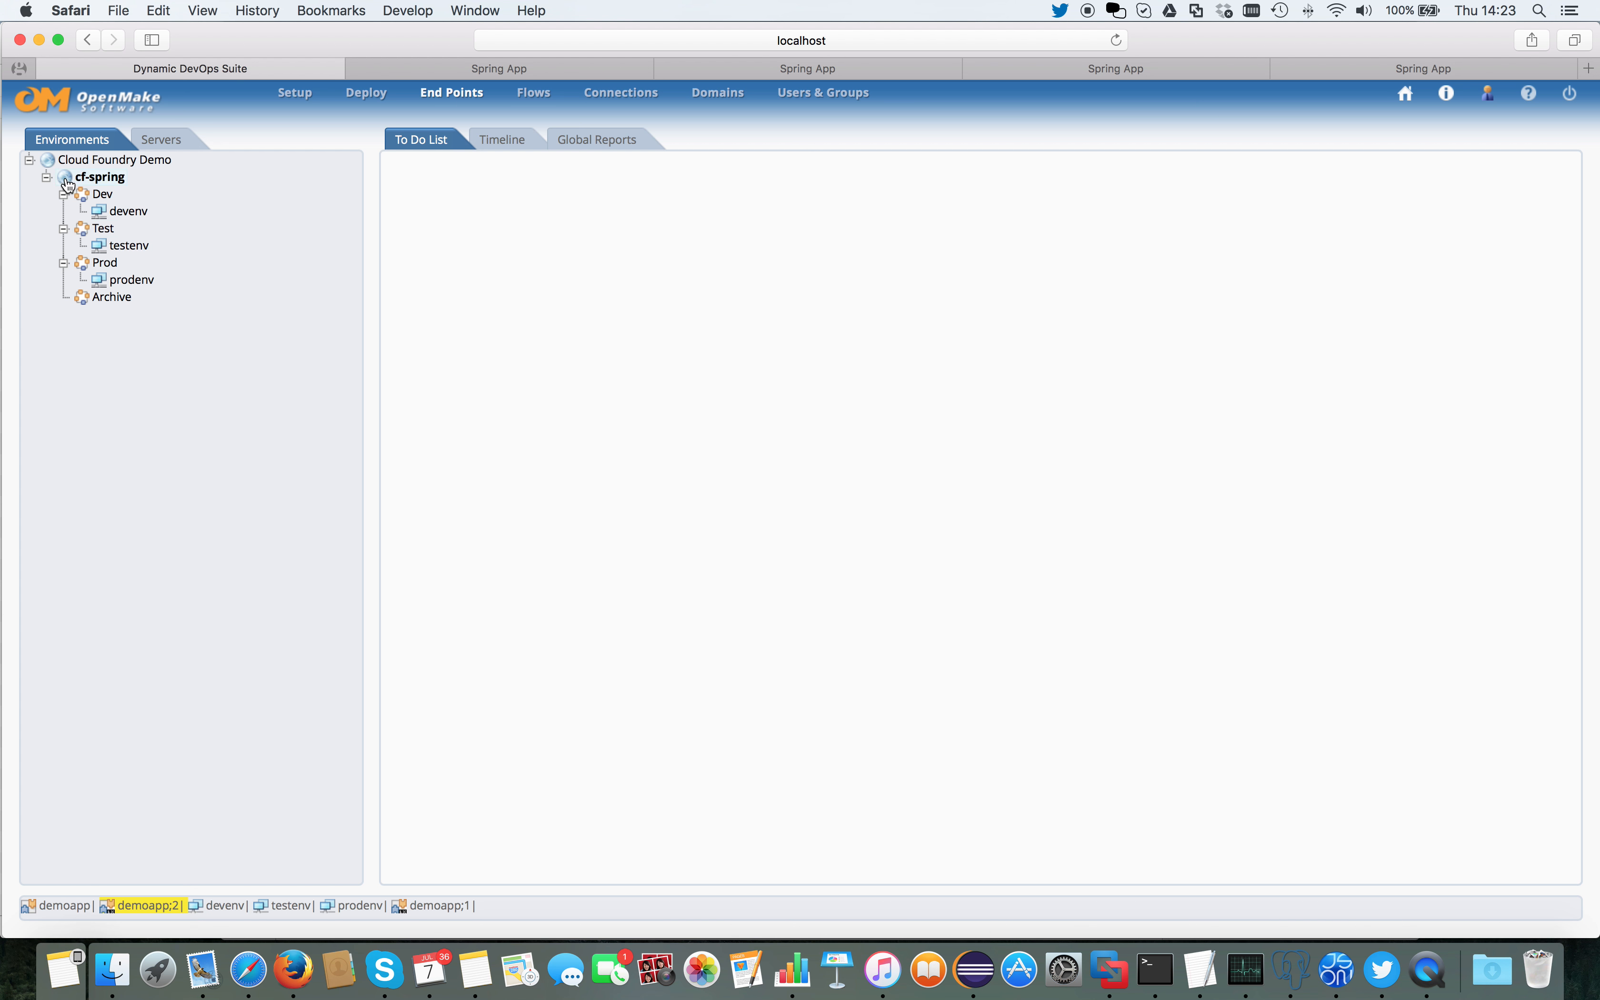
pyautogui.click(140, 211)
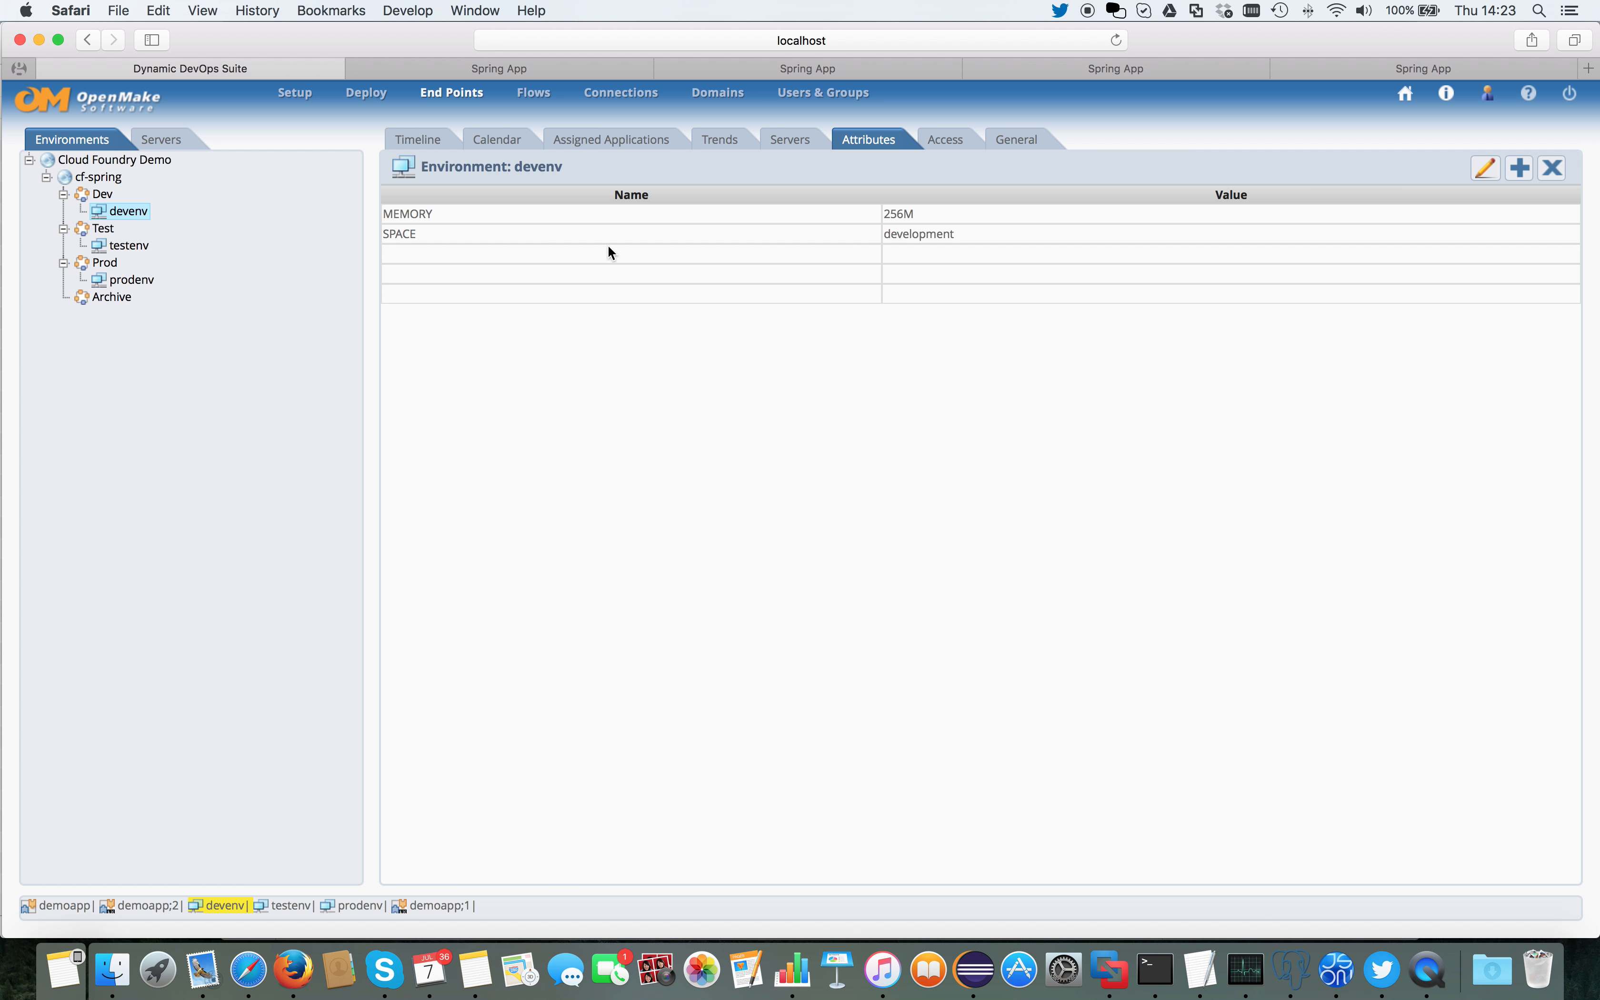
pyautogui.doubleClick(885, 212)
pyautogui.click(129, 246)
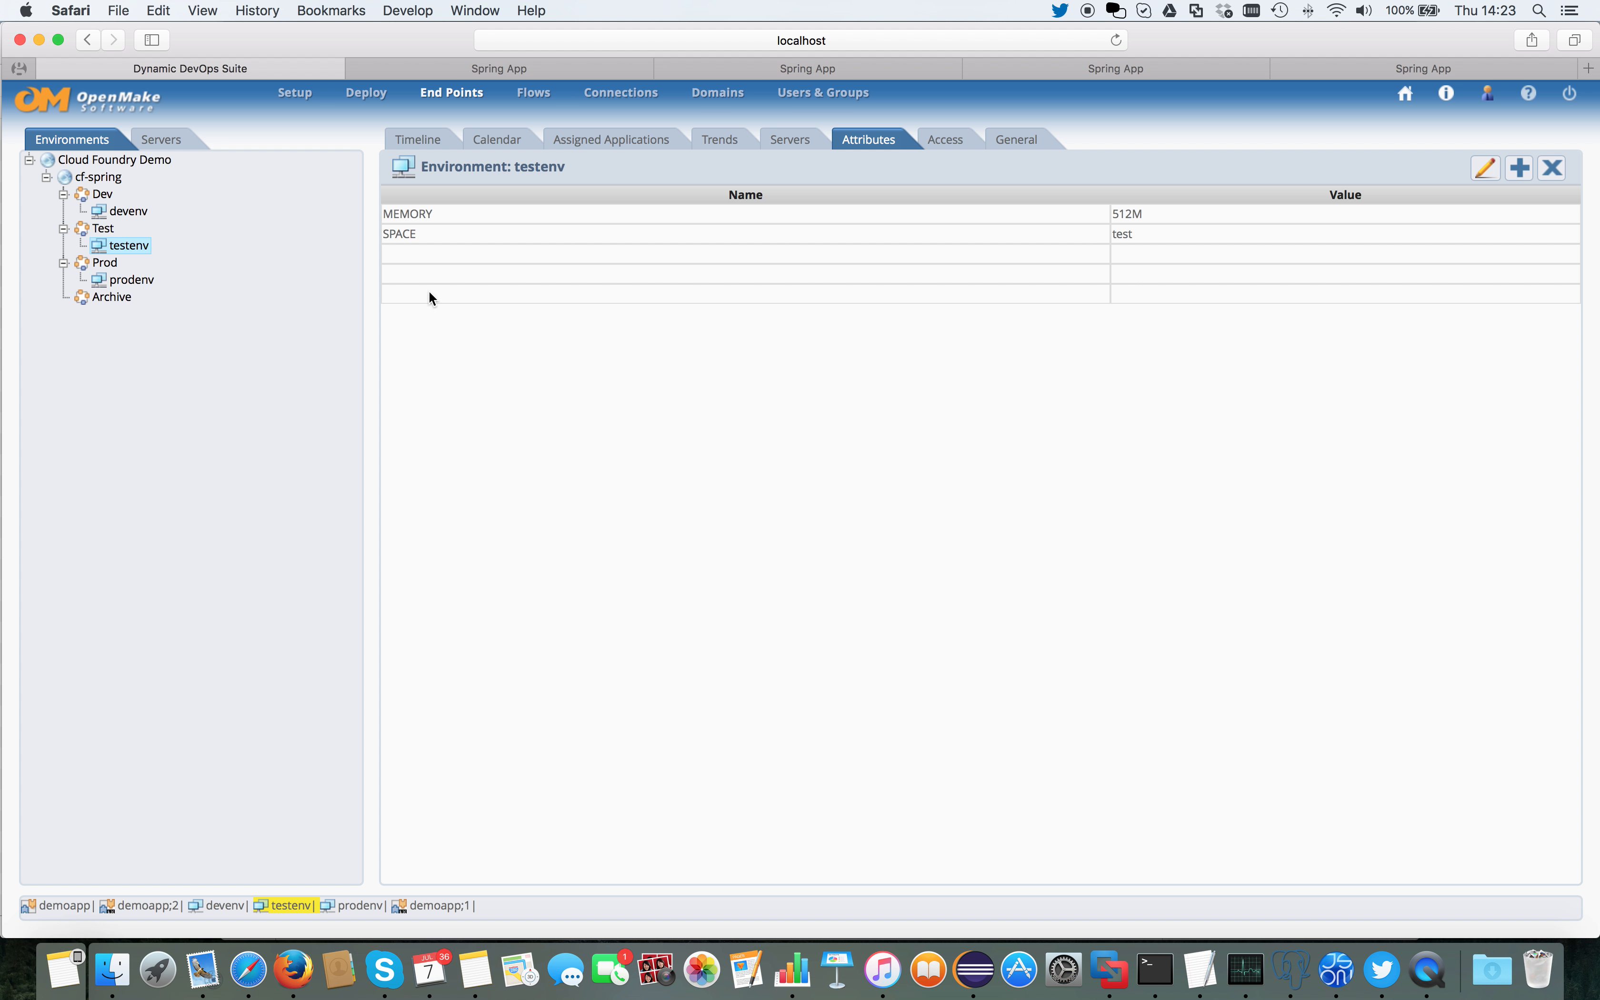
pyautogui.click(132, 280)
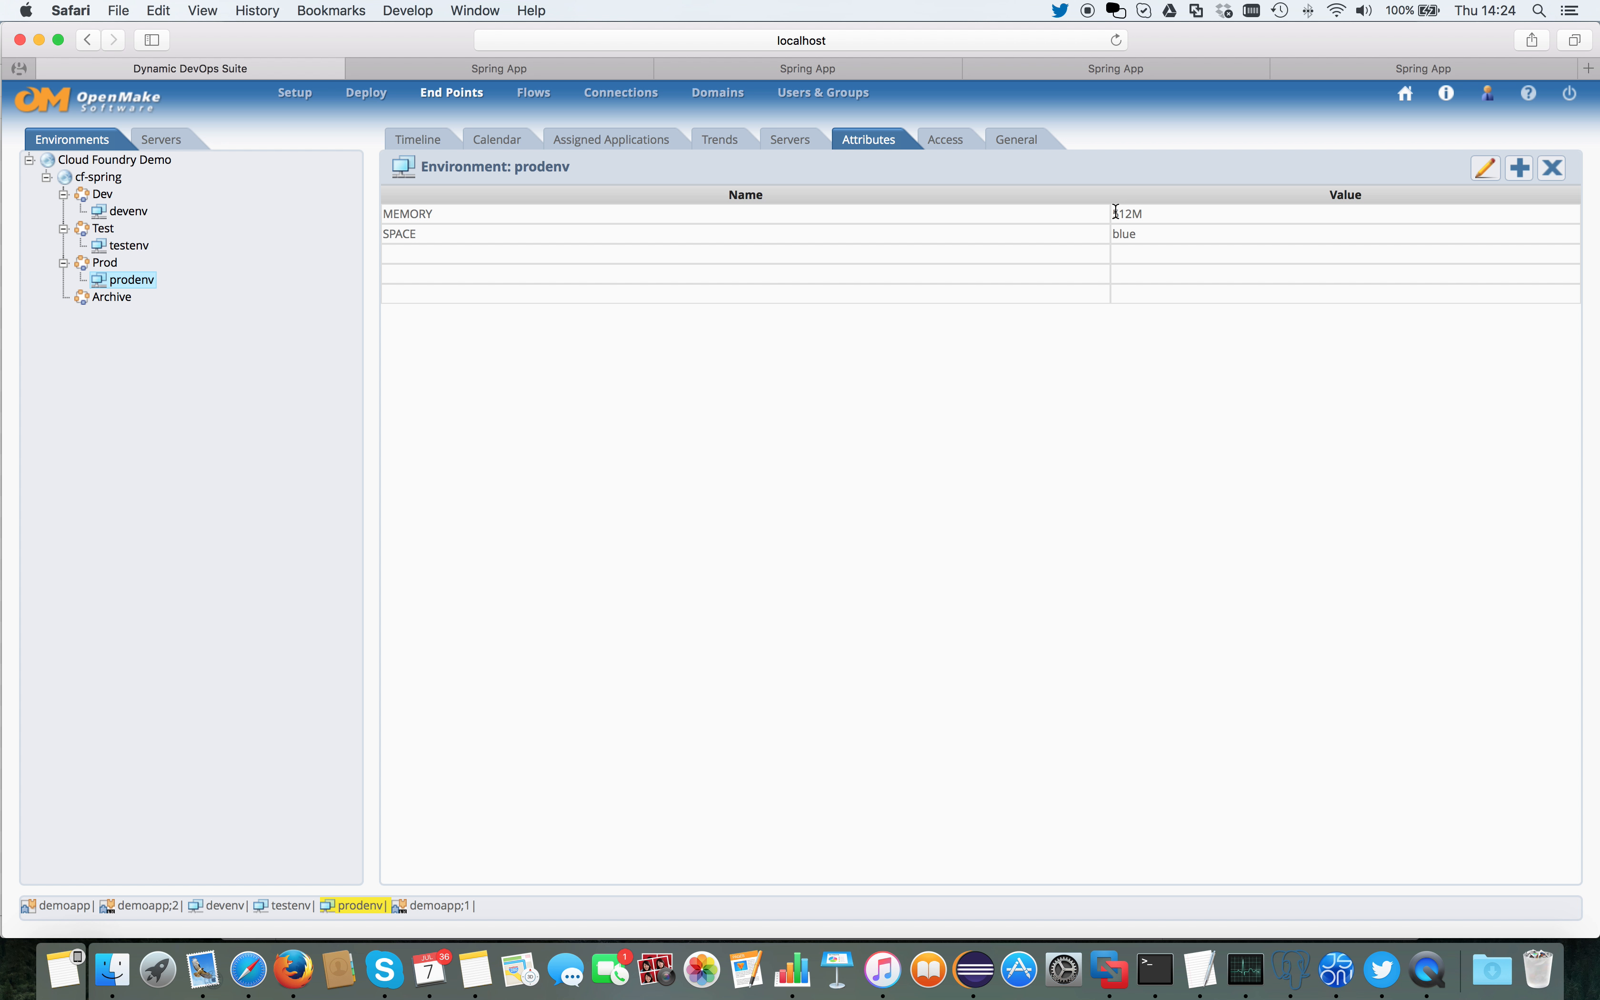
# Step: Open the log of the most recent devenv deployment from the timeline of demoapp;2
pyautogui.click(365, 93)
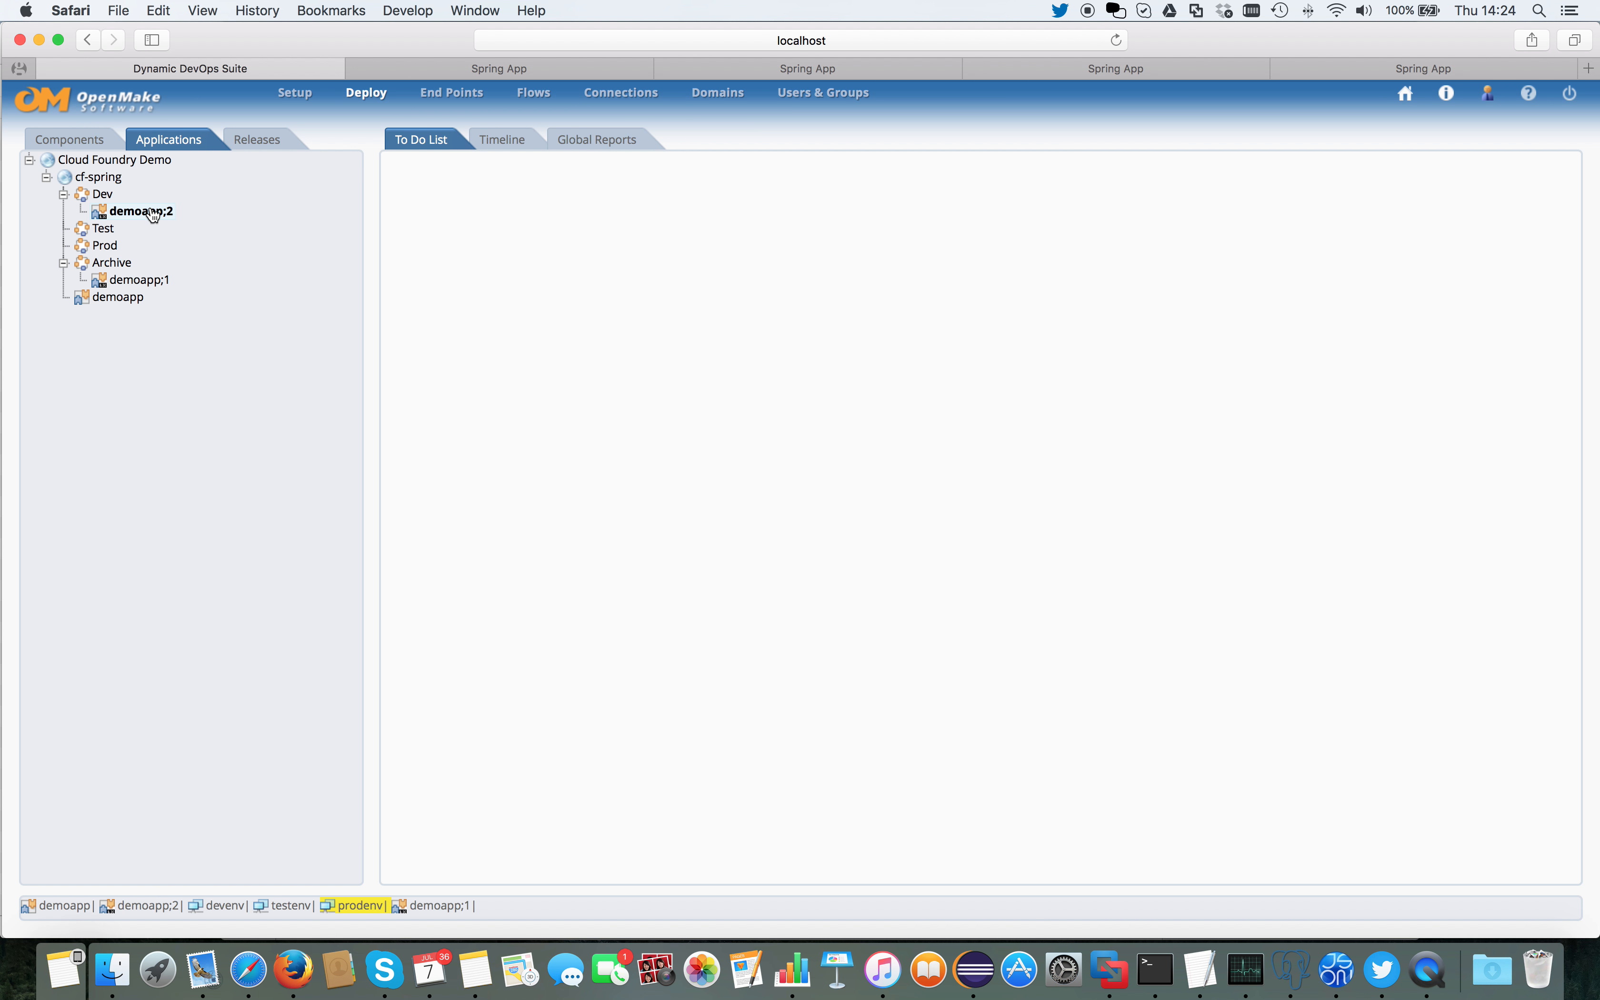
pyautogui.click(153, 212)
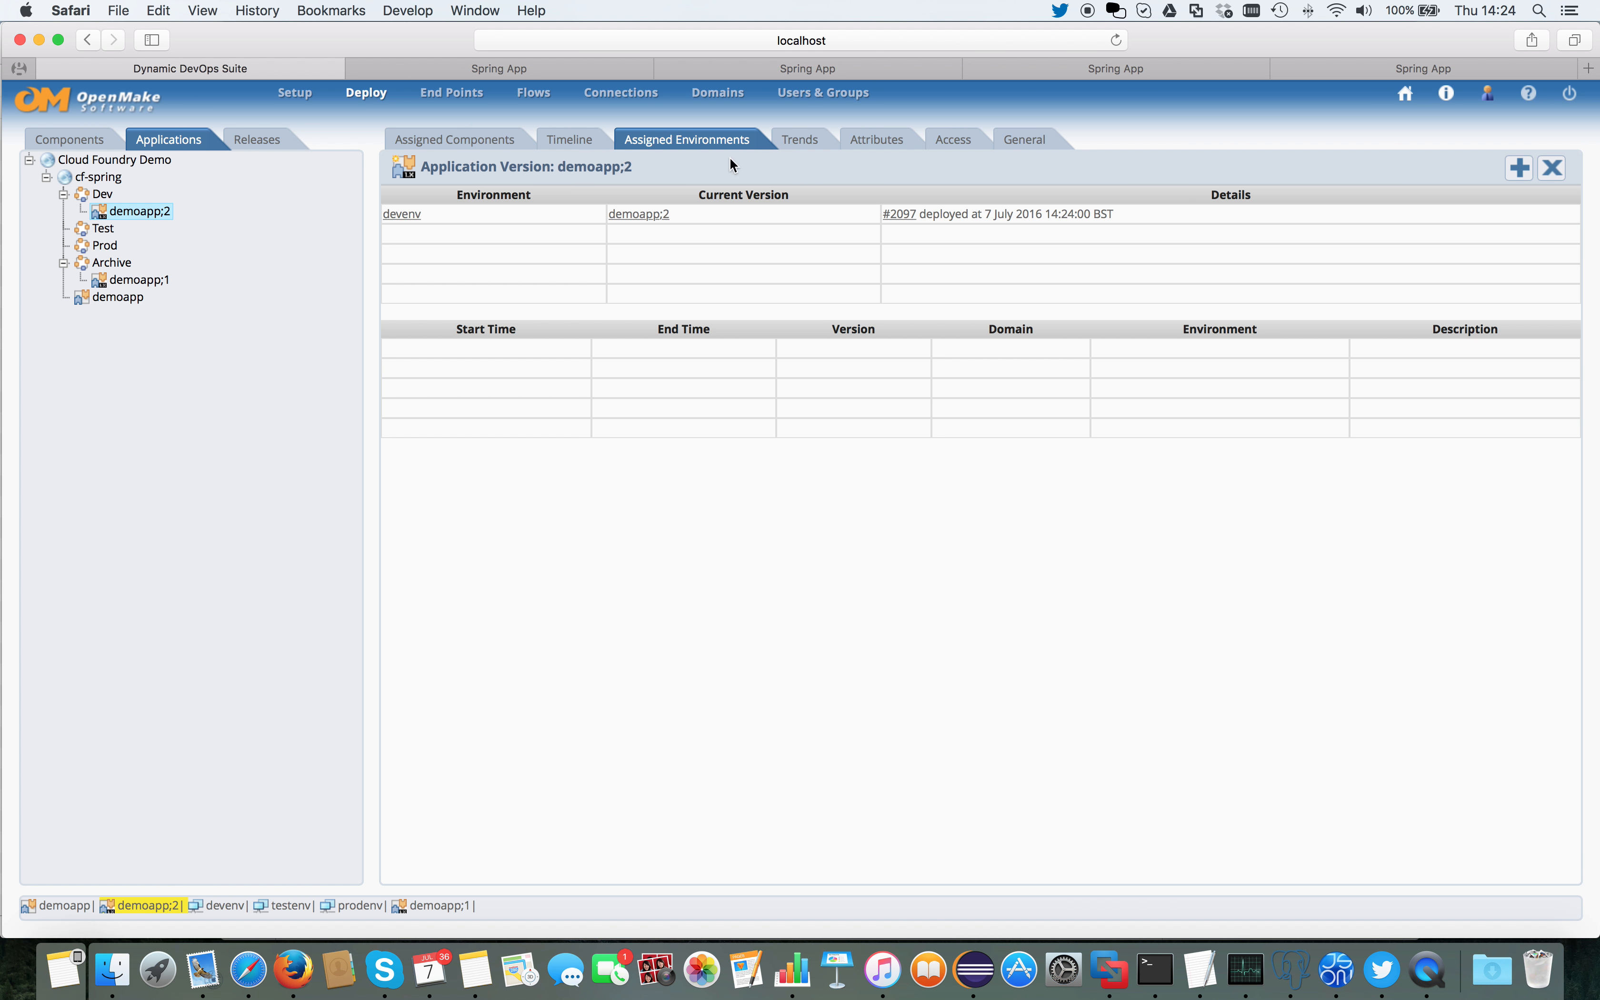
pyautogui.click(570, 140)
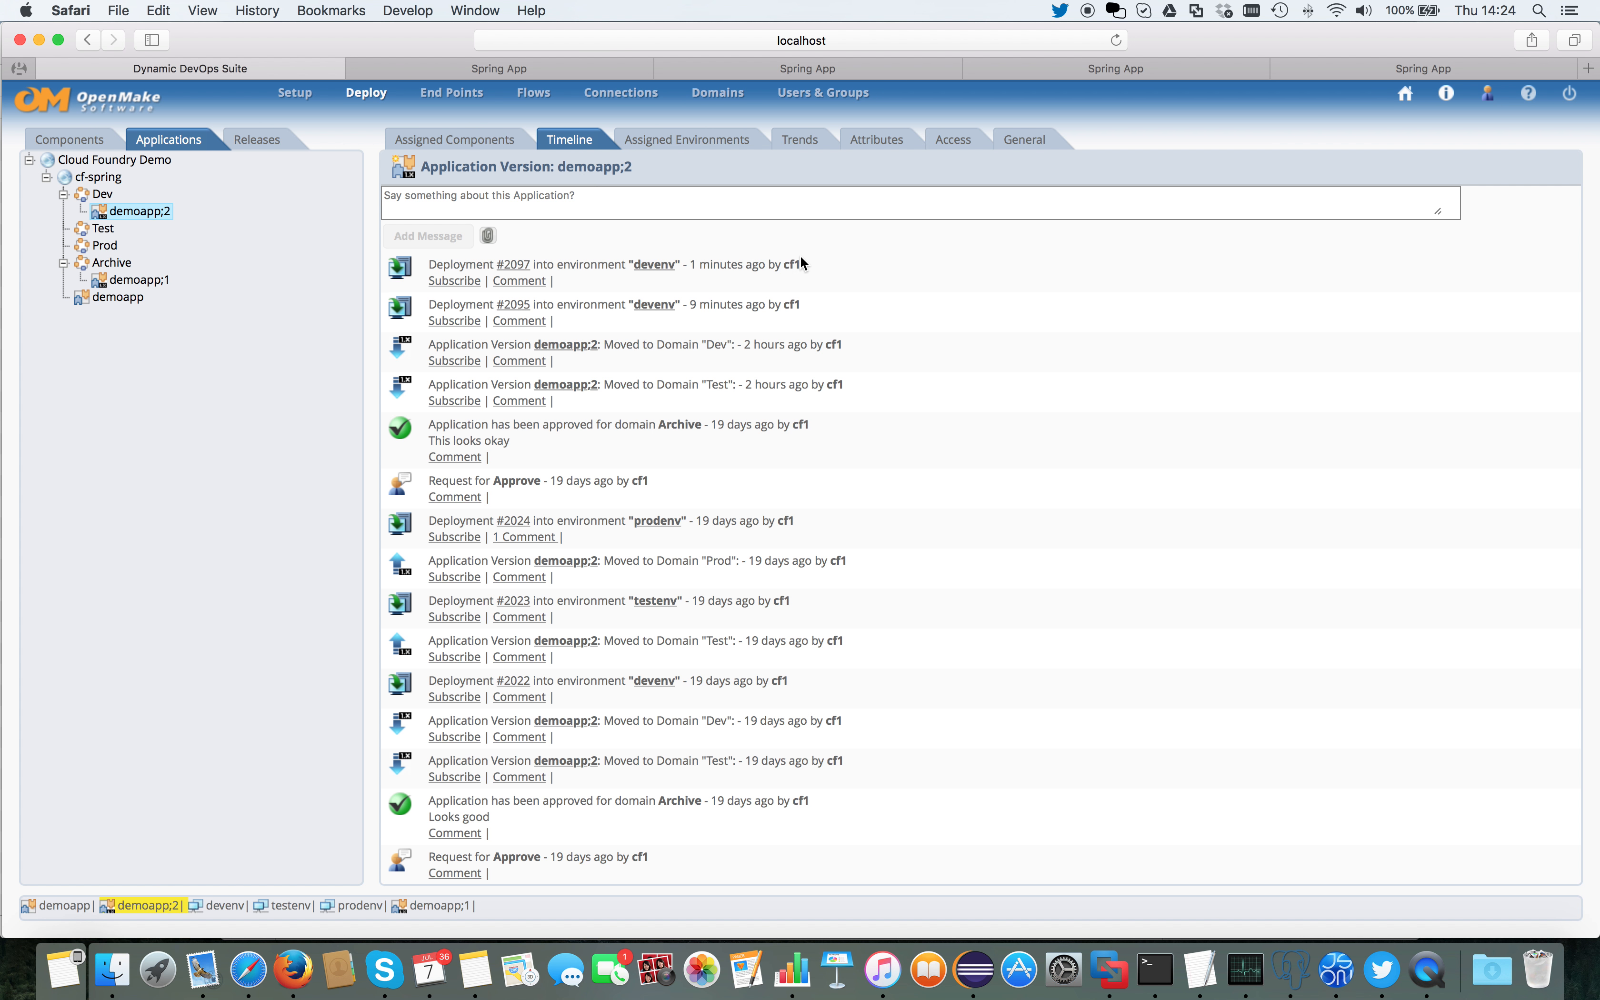
pyautogui.click(513, 265)
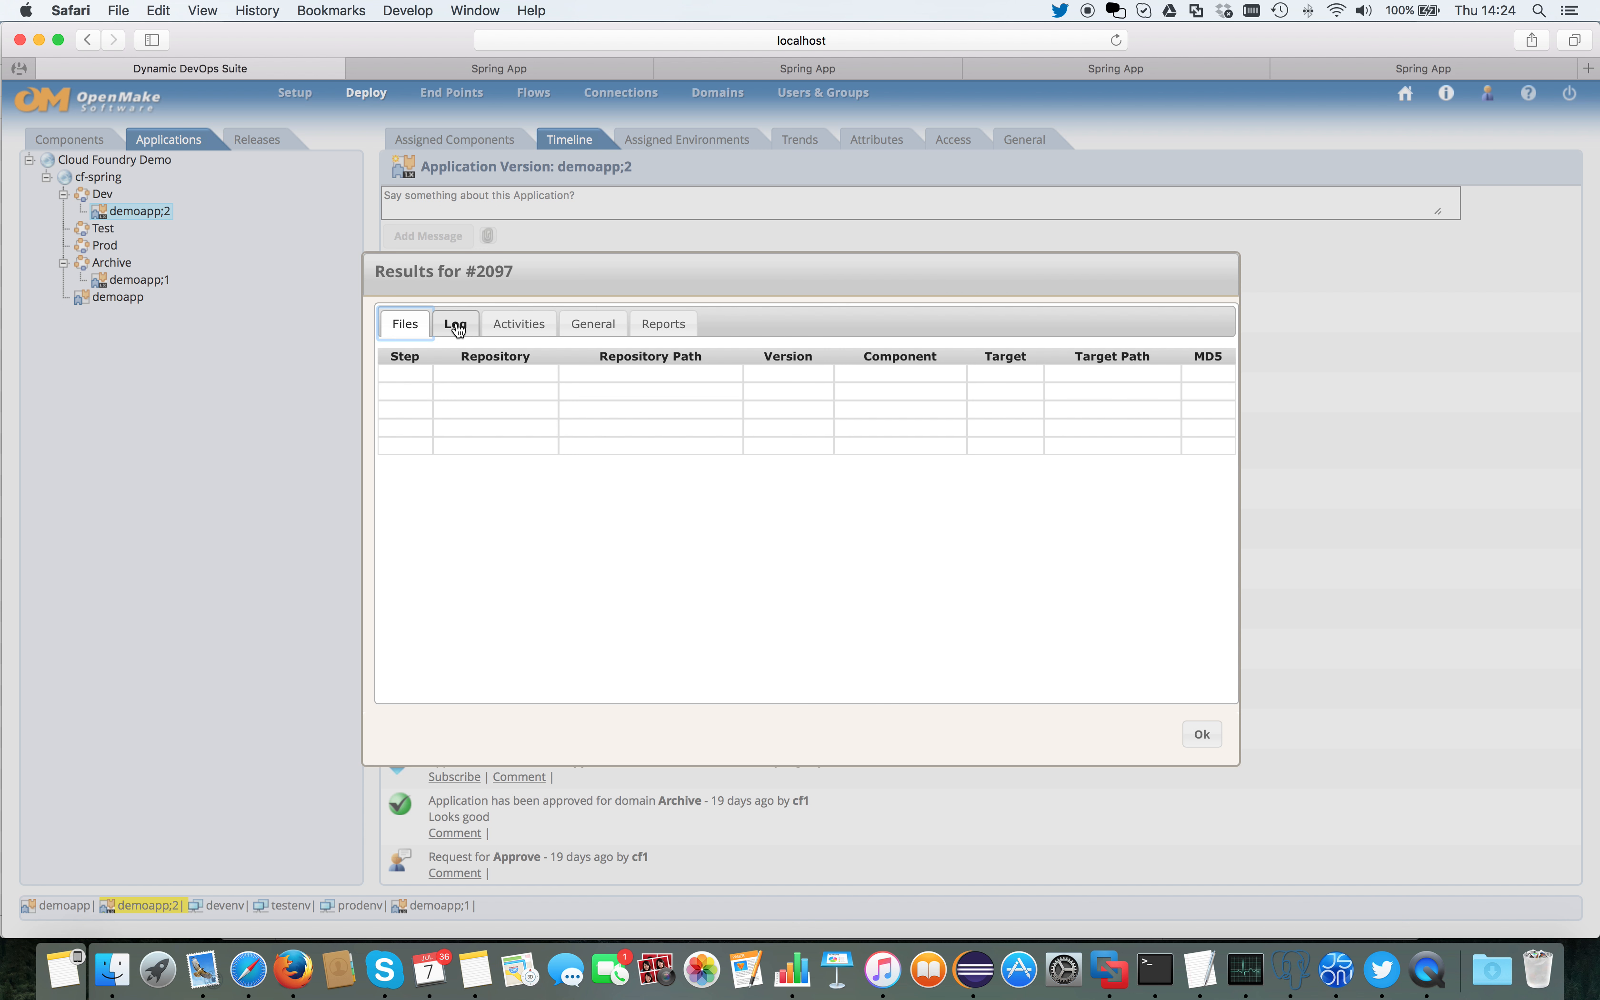
pyautogui.click(454, 323)
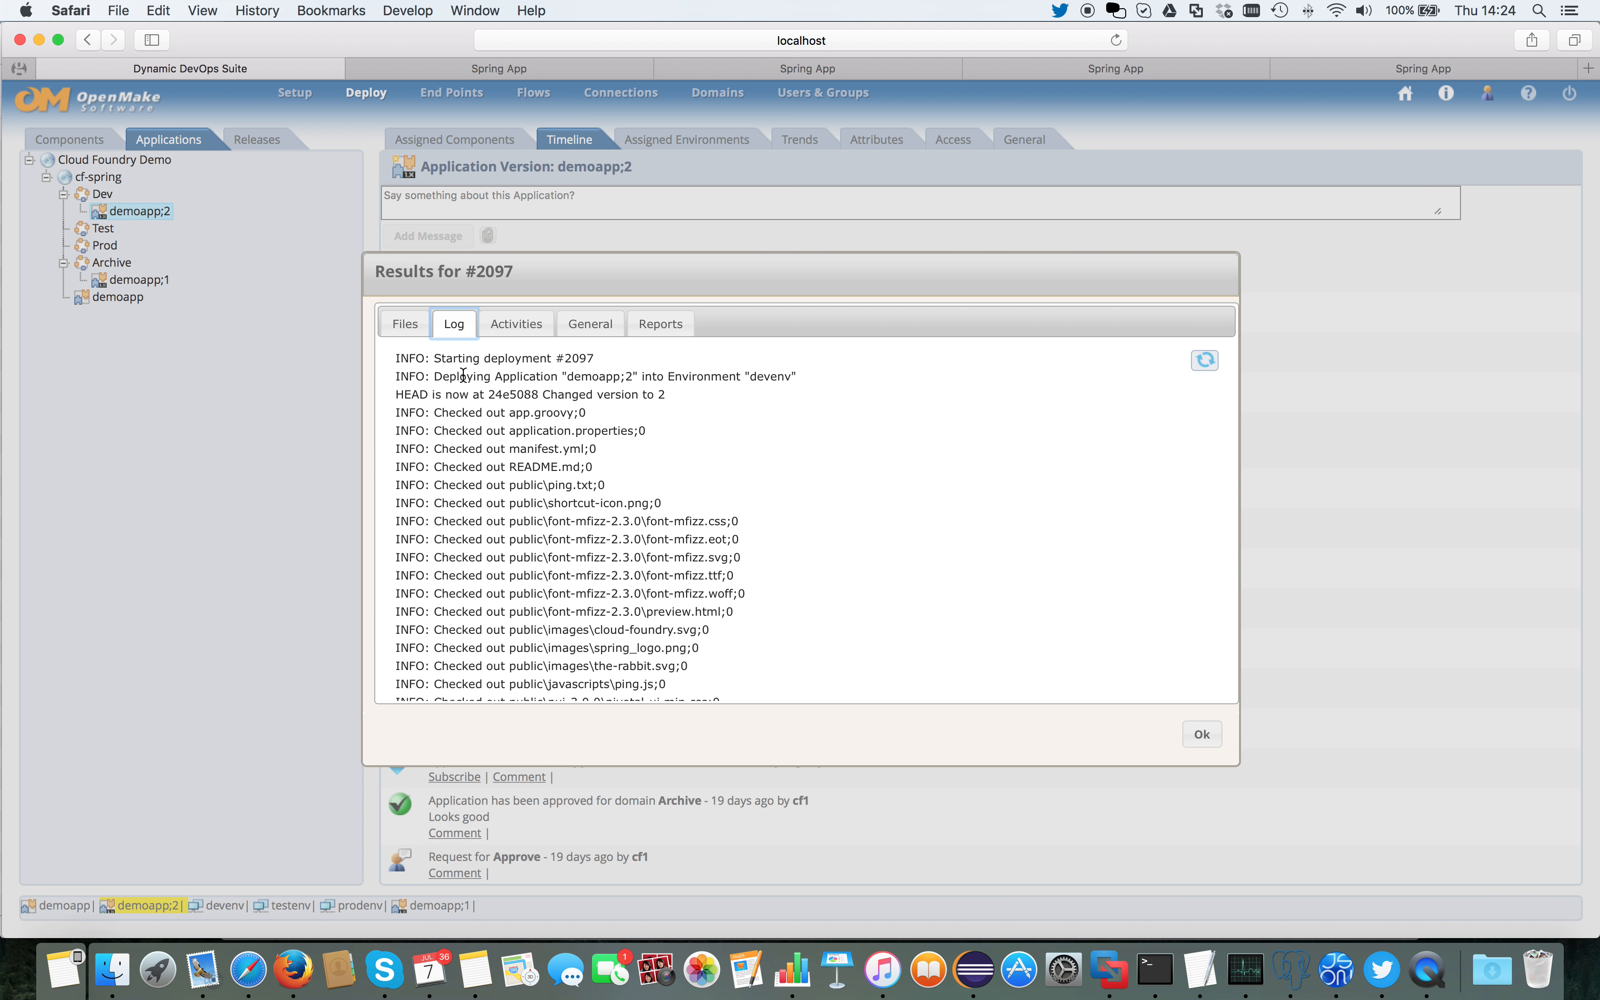
# Step: Read through the deployment log, examining the target environment, checked-out version, target space, upload, staging and final app status
pyautogui.moveTo(429, 377); pyautogui.dragTo(800, 377)
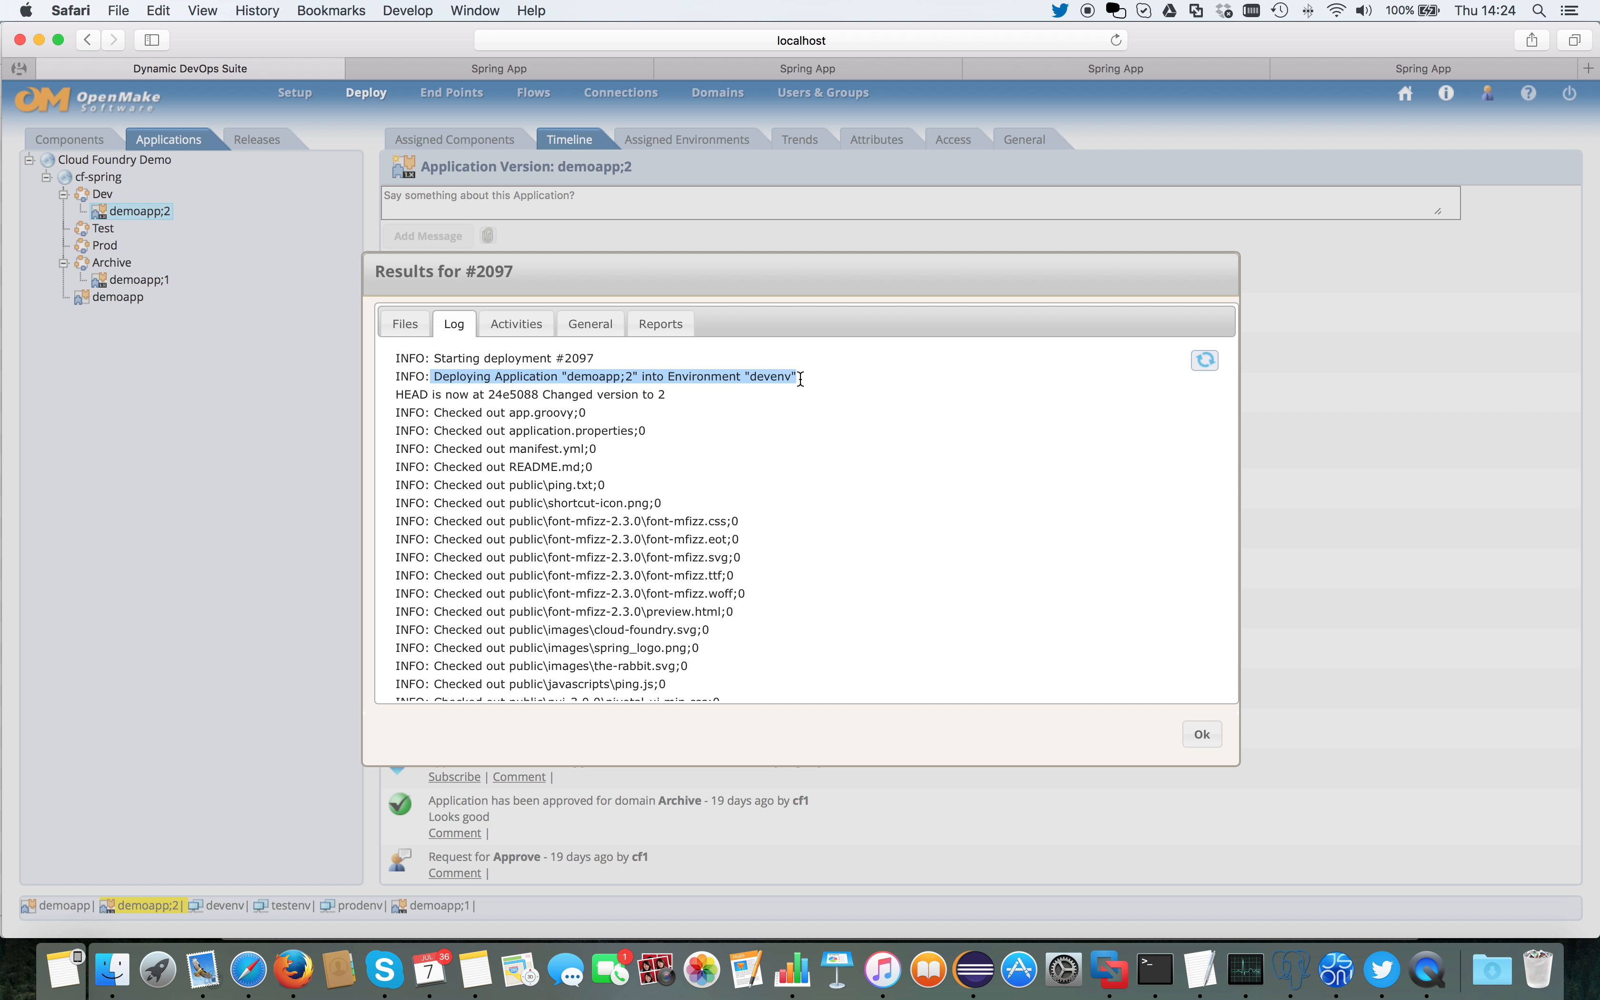
pyautogui.moveTo(397, 394); pyautogui.dragTo(723, 394)
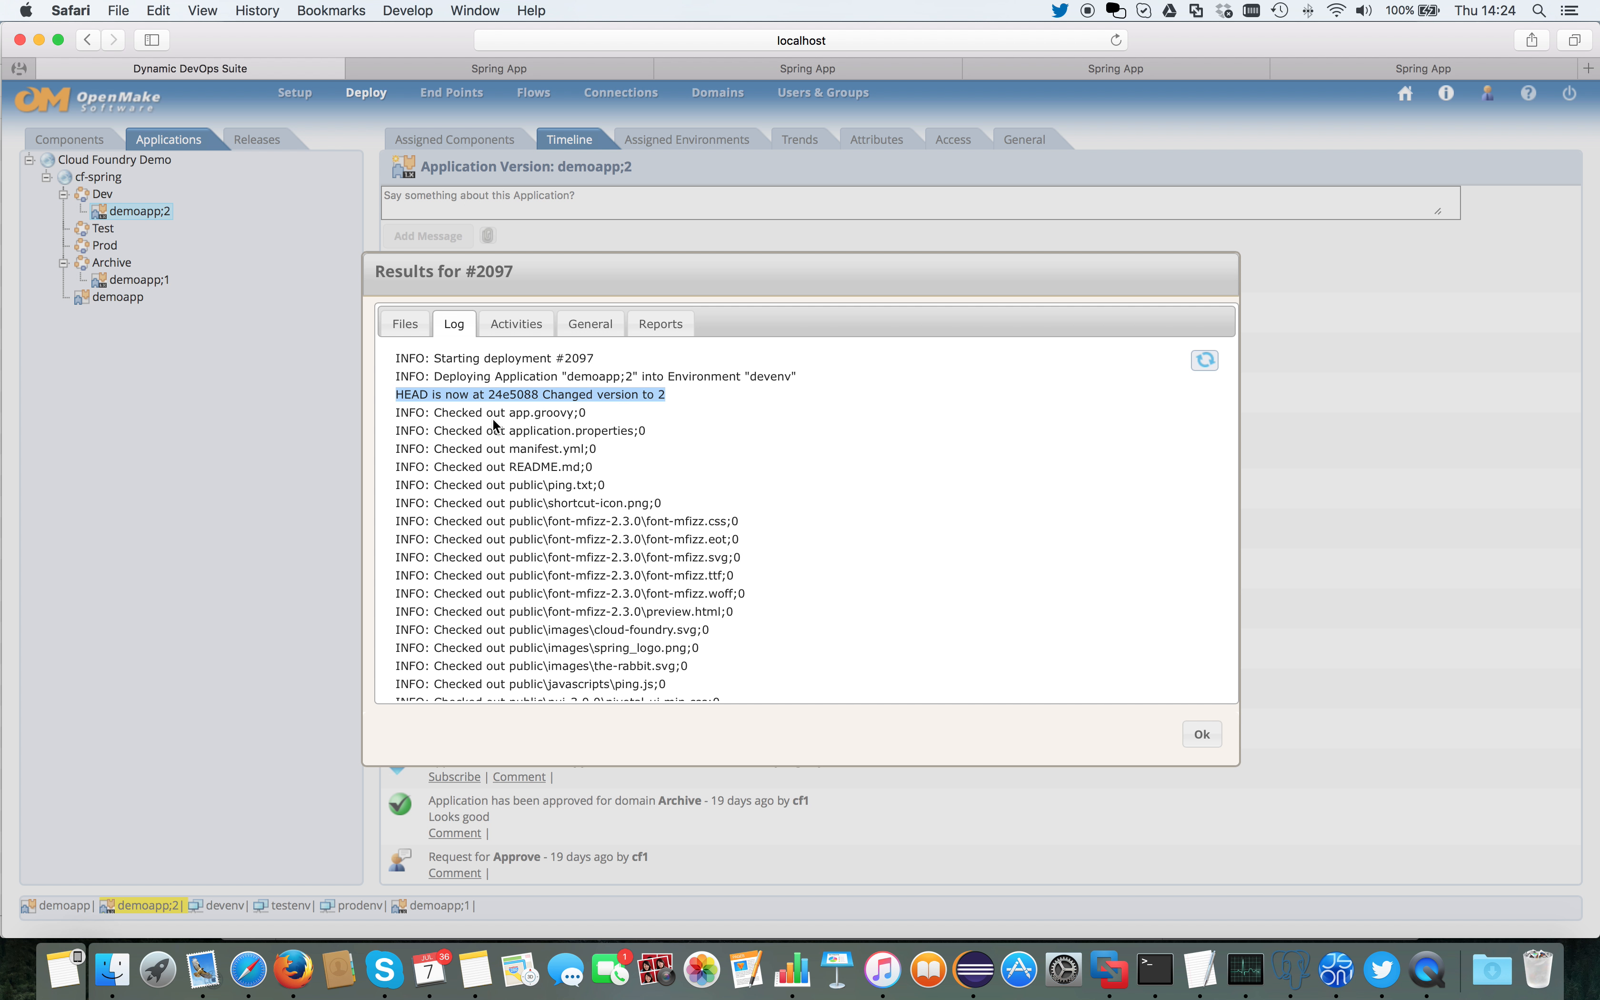
pyautogui.scroll(-10, 492, 417)
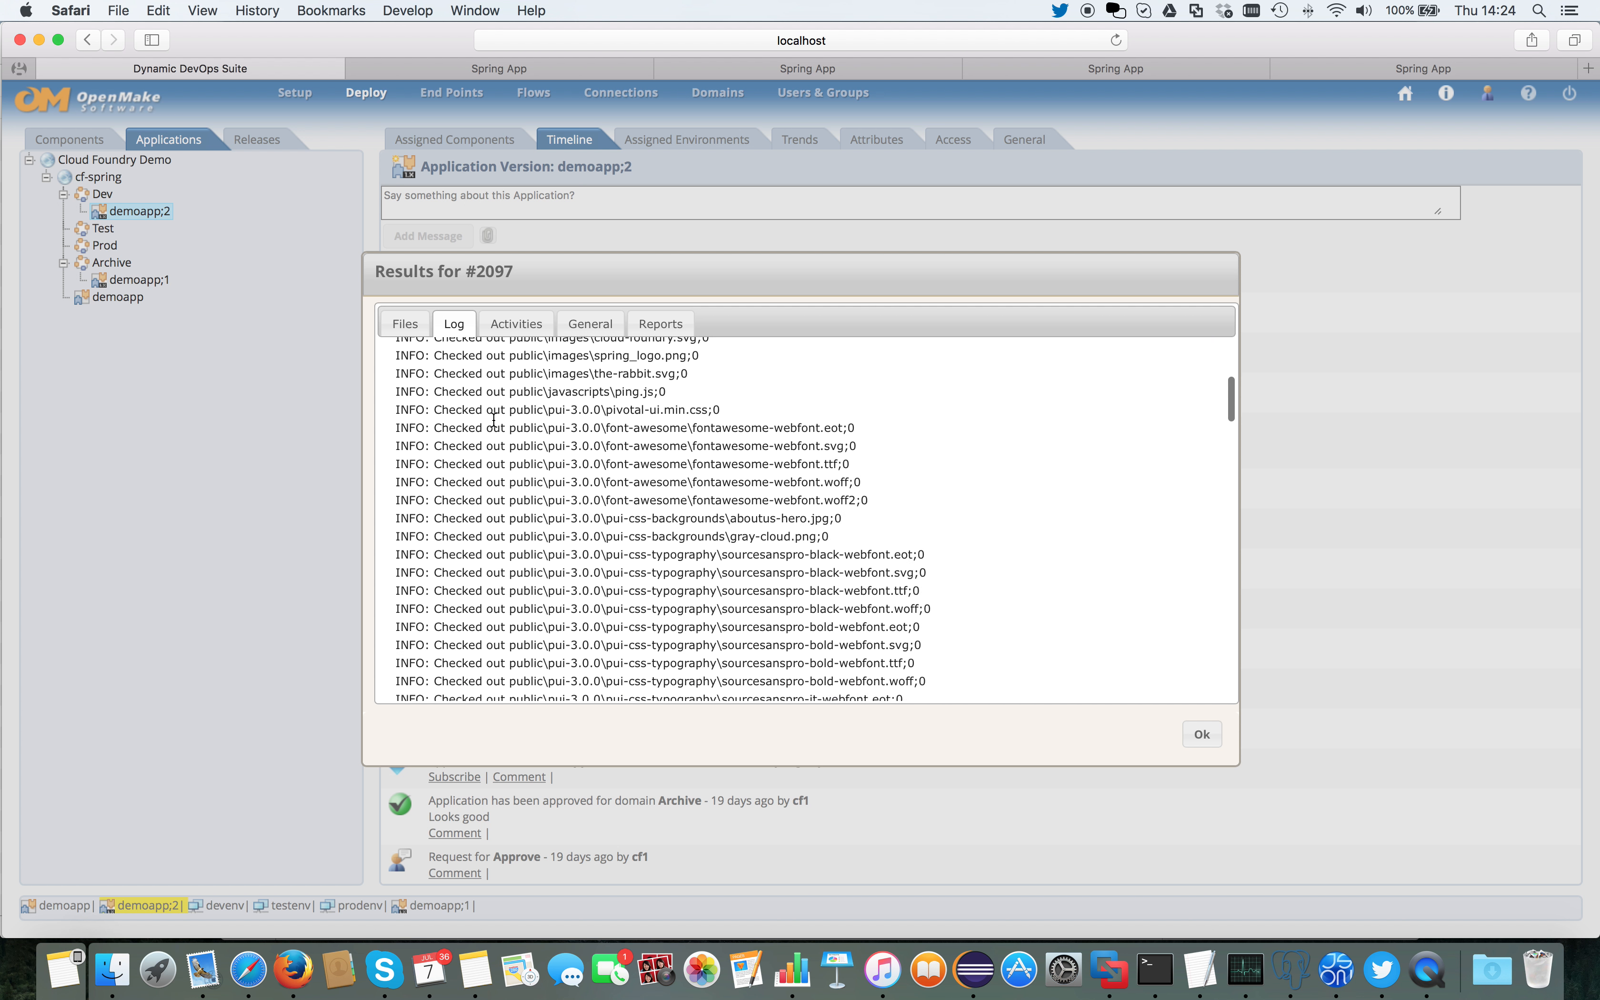
pyautogui.scroll(-10, 492, 420)
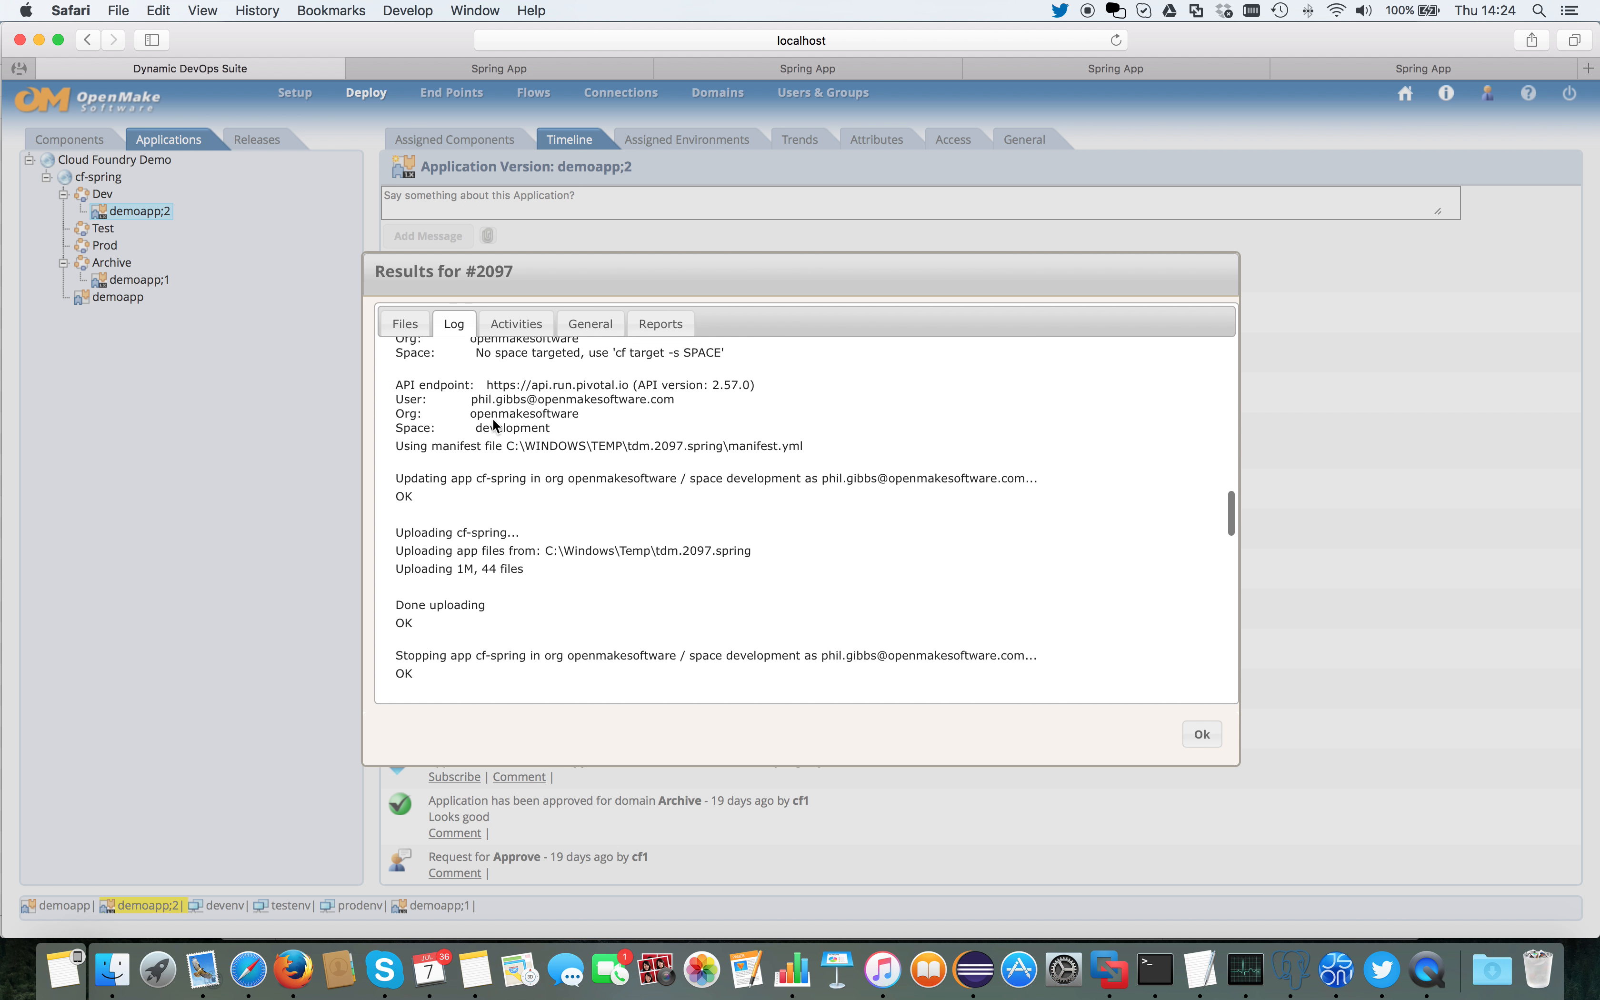
pyautogui.scroll(-10, 494, 425)
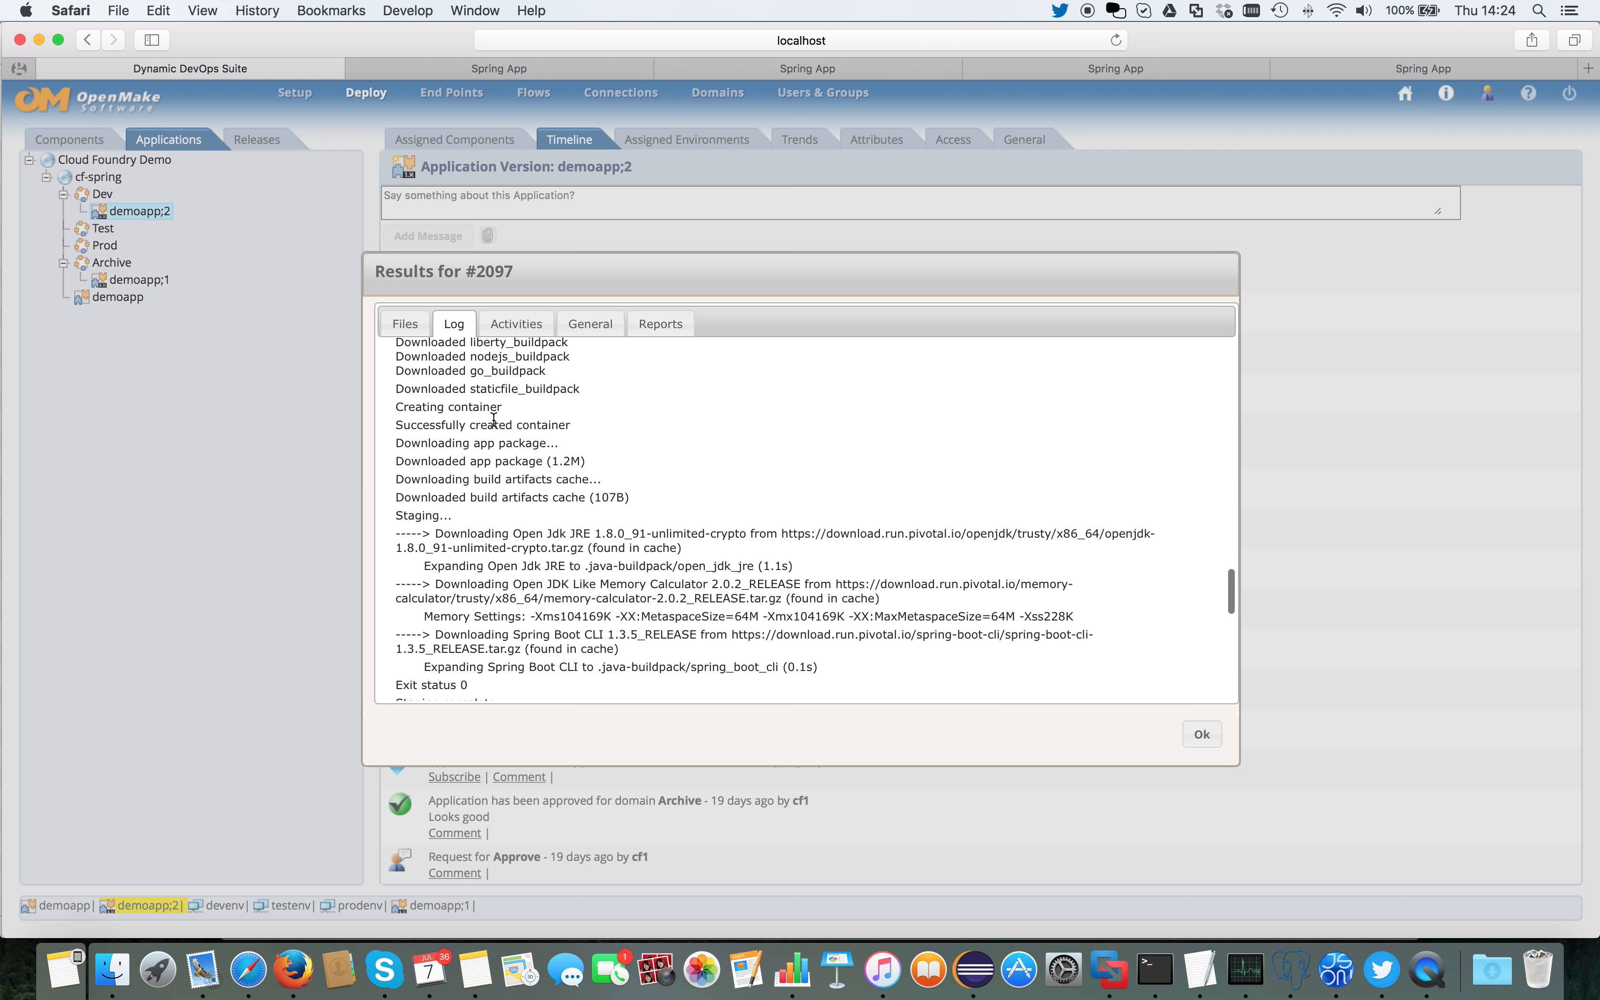
pyautogui.scroll(-10, 494, 419)
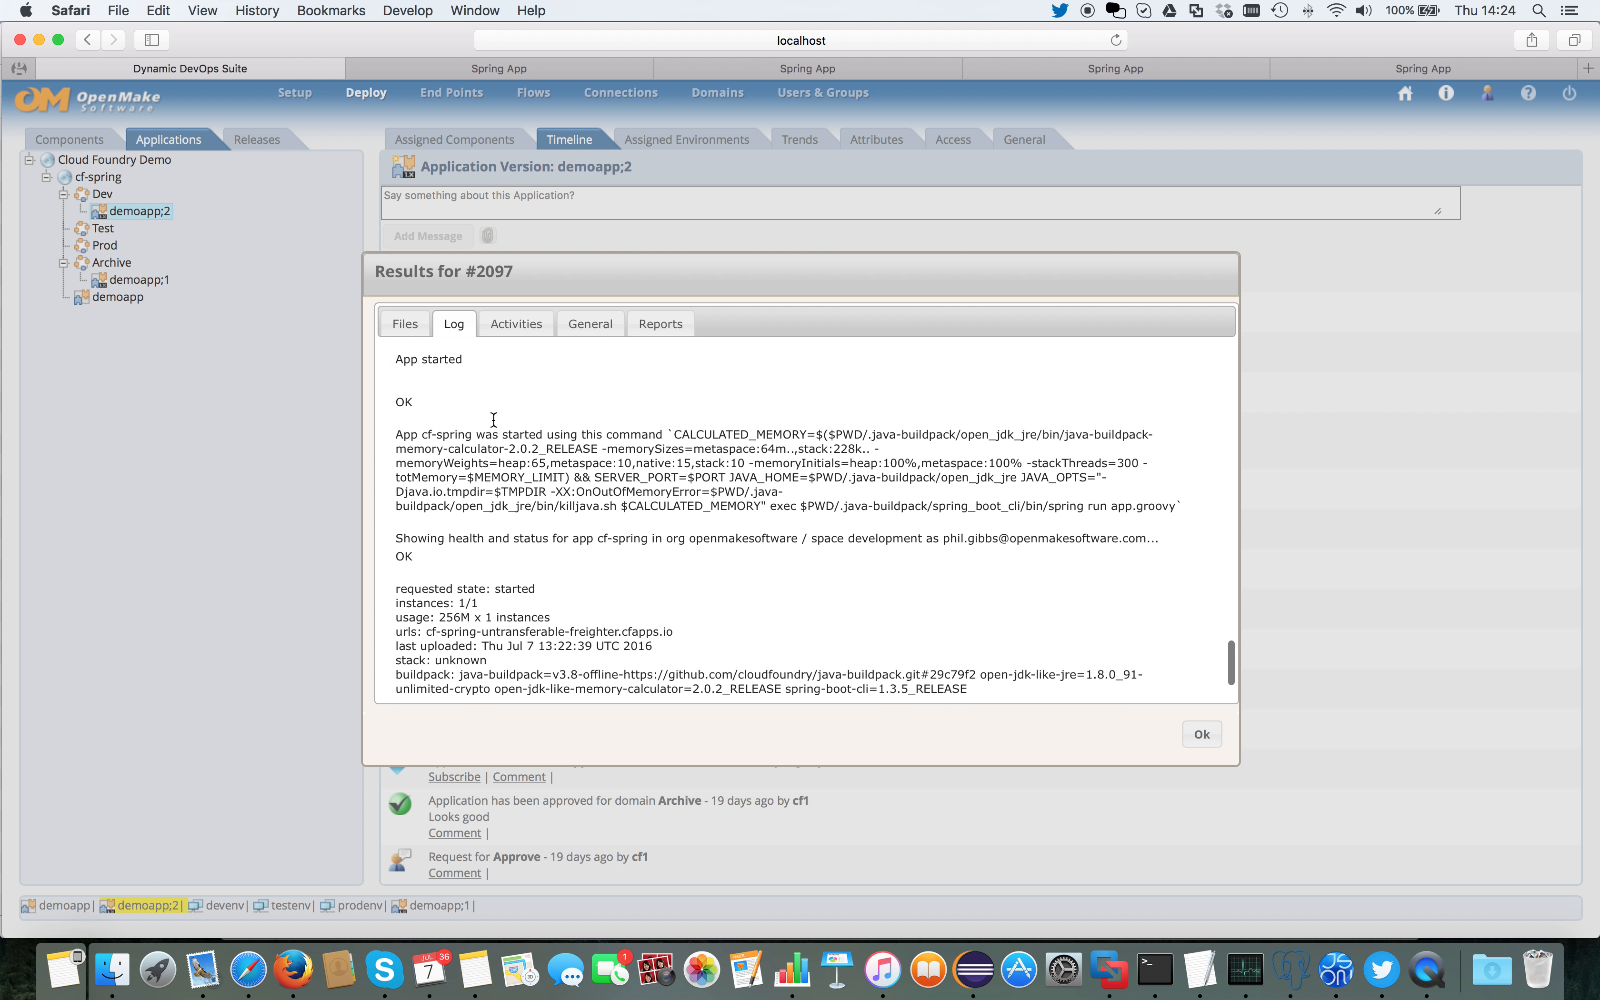
pyautogui.scroll(6, 493, 419)
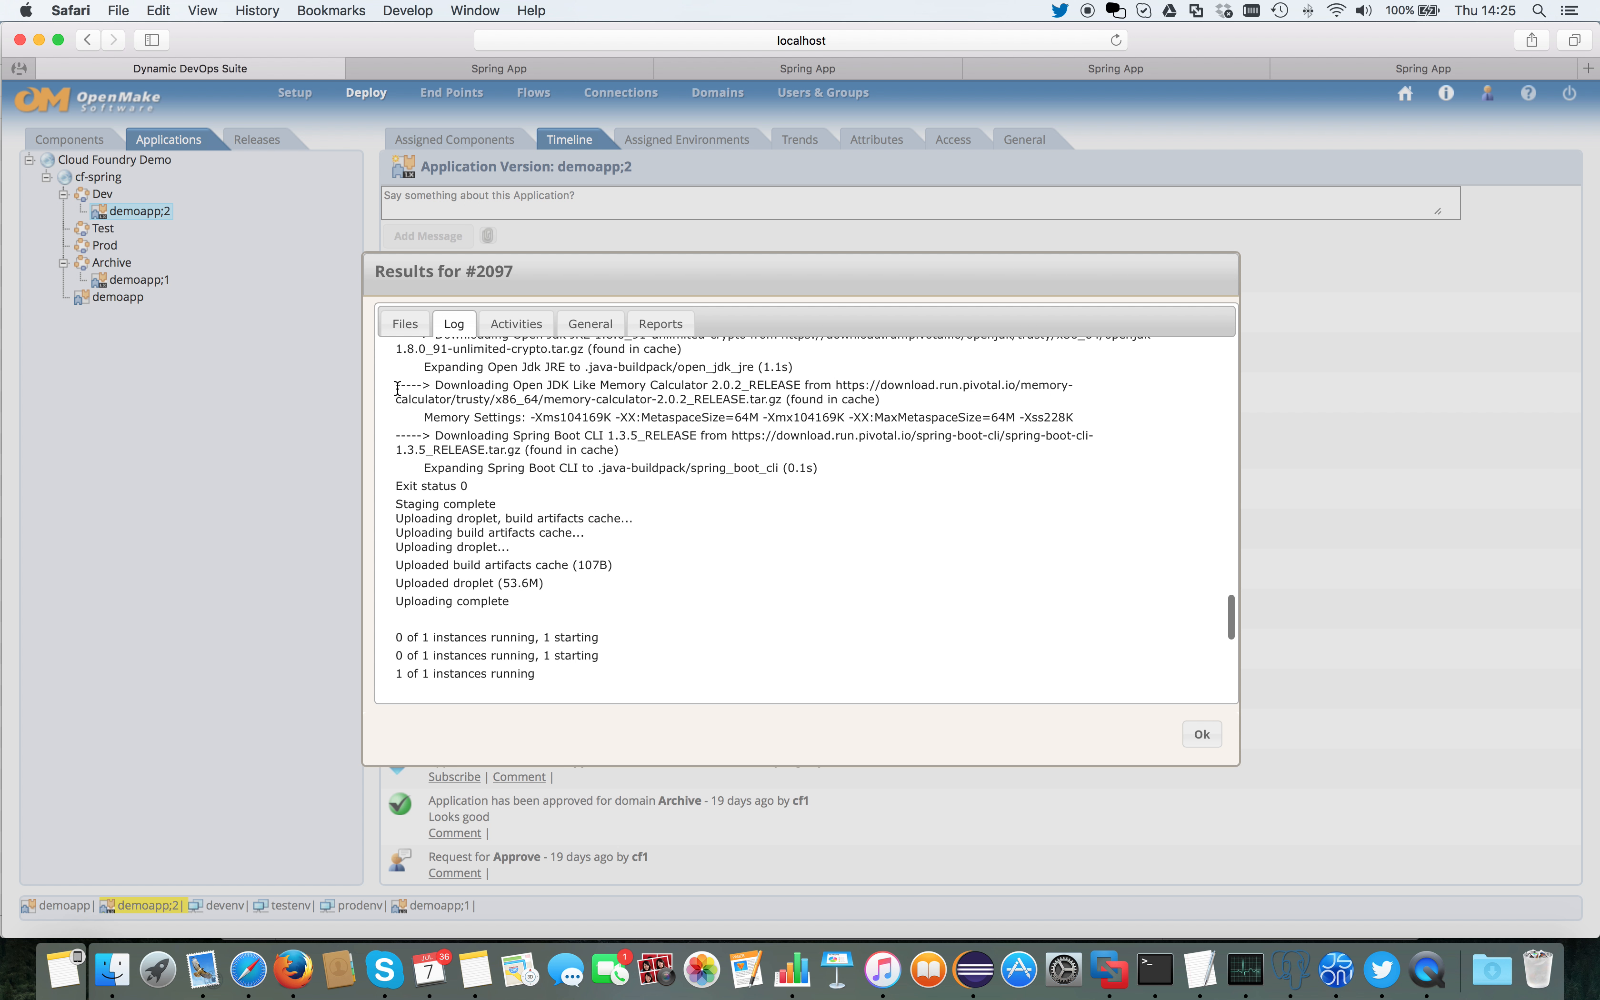
pyautogui.scroll(-5, 397, 389)
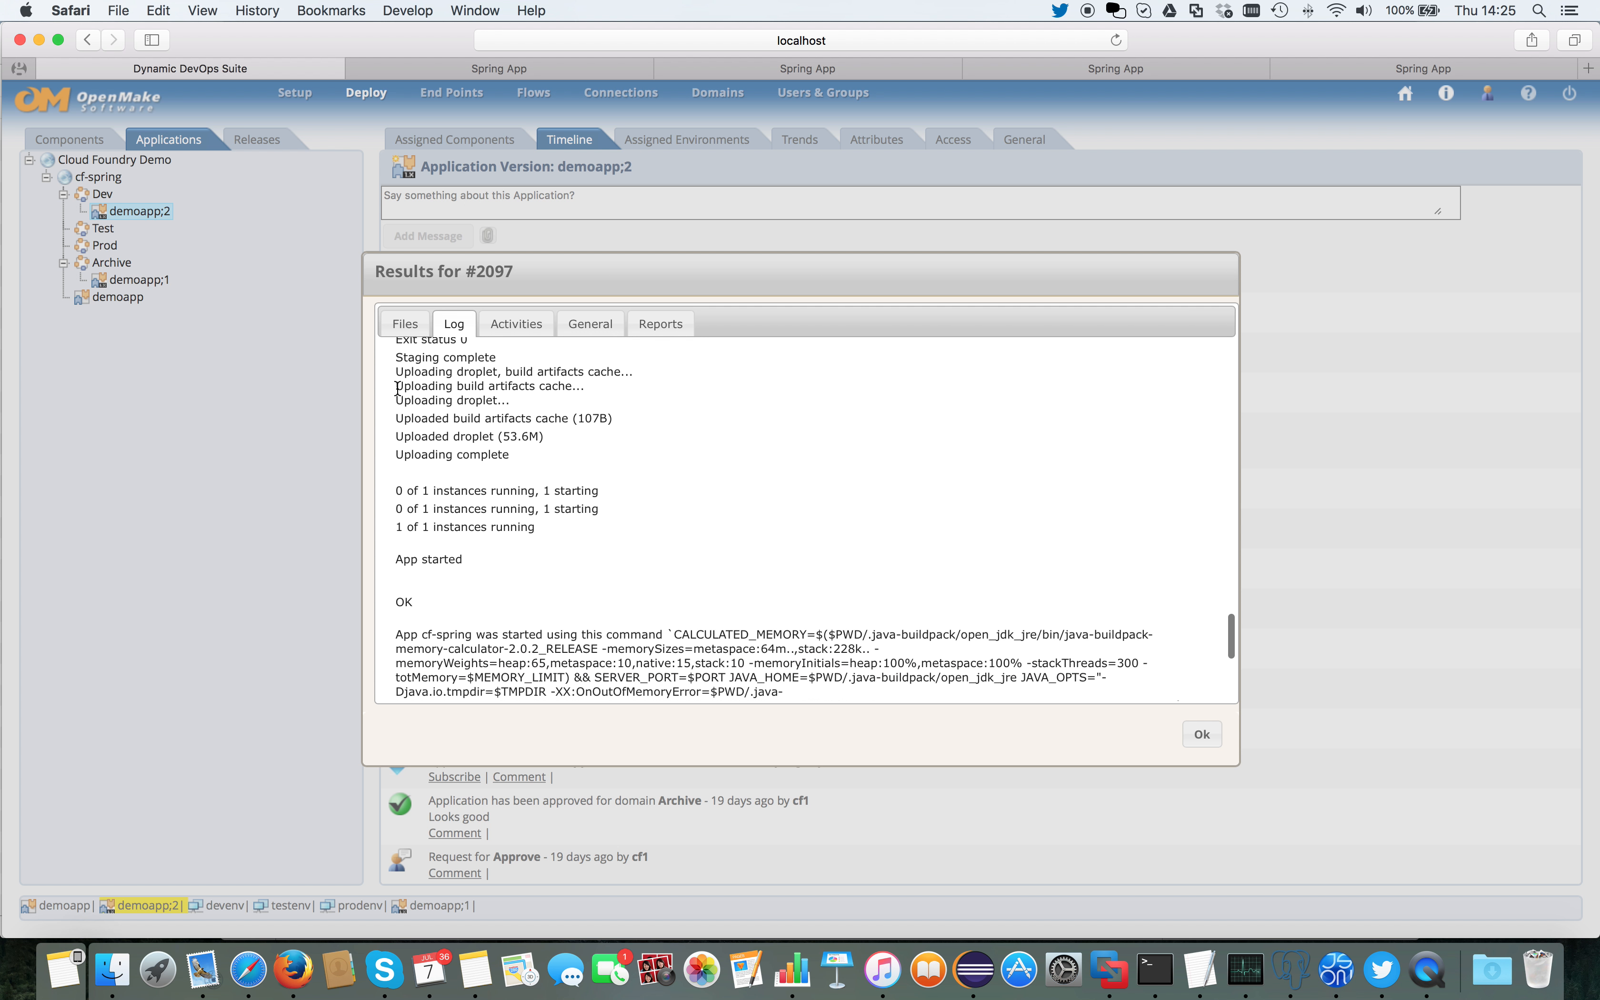
pyautogui.scroll(-5, 397, 389)
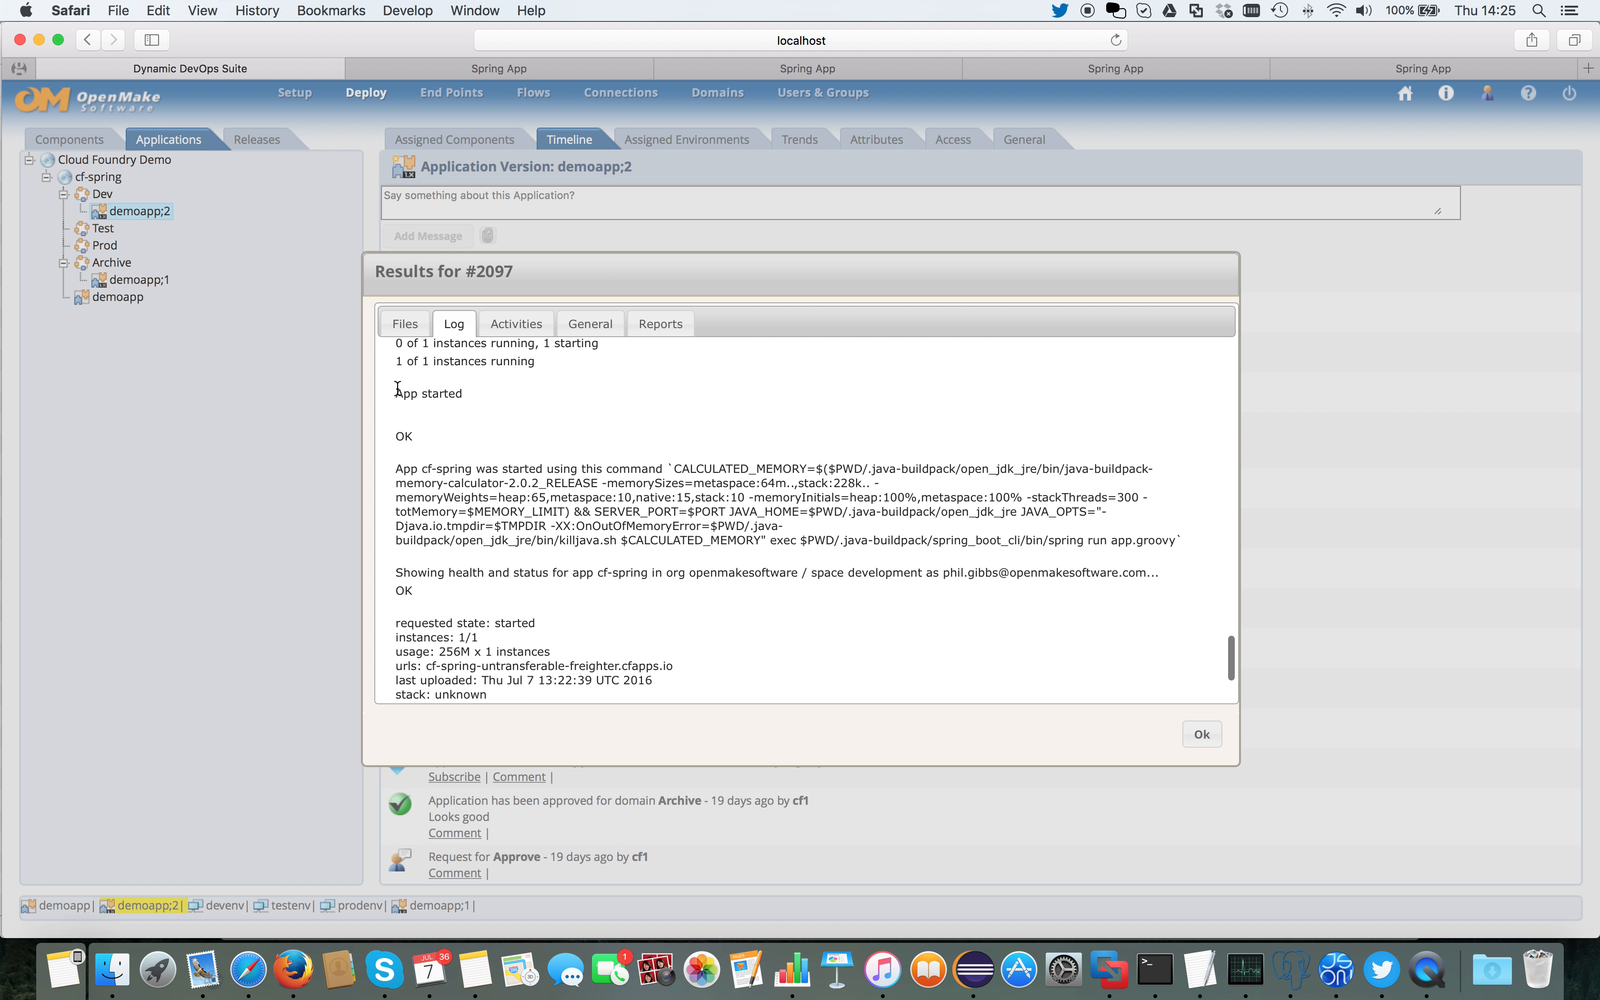
pyautogui.scroll(-3, 397, 389)
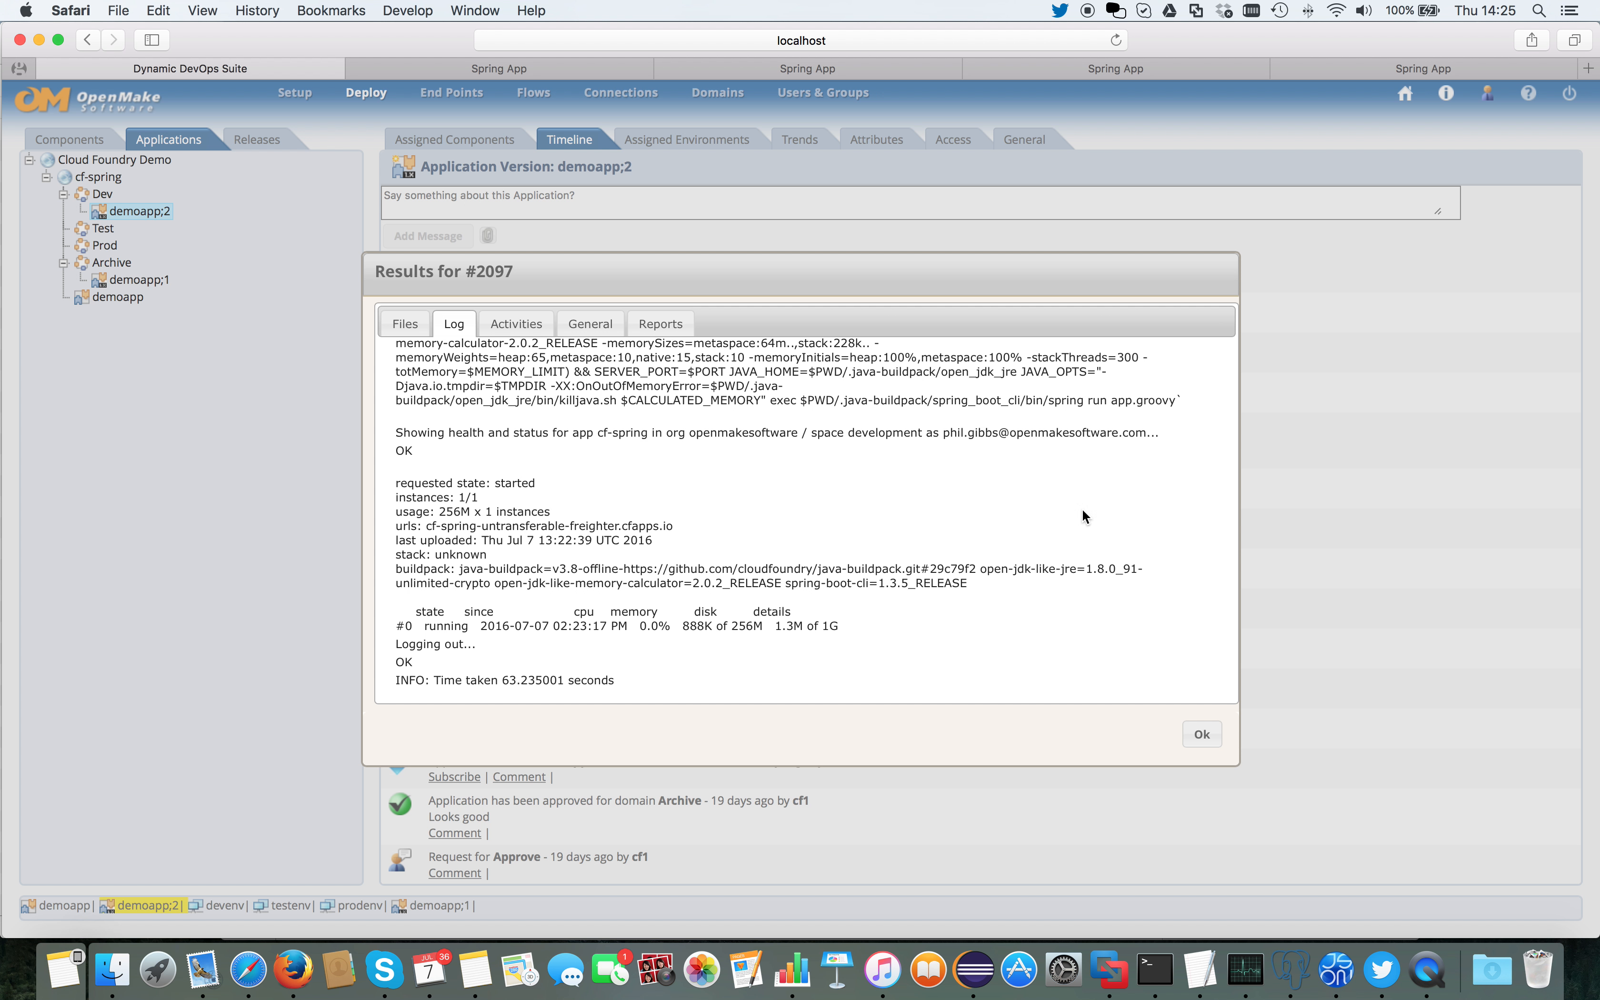
# Step: Close the deployment log and view the environments assigned to the demoapp base version with their current versions
pyautogui.click(1201, 736)
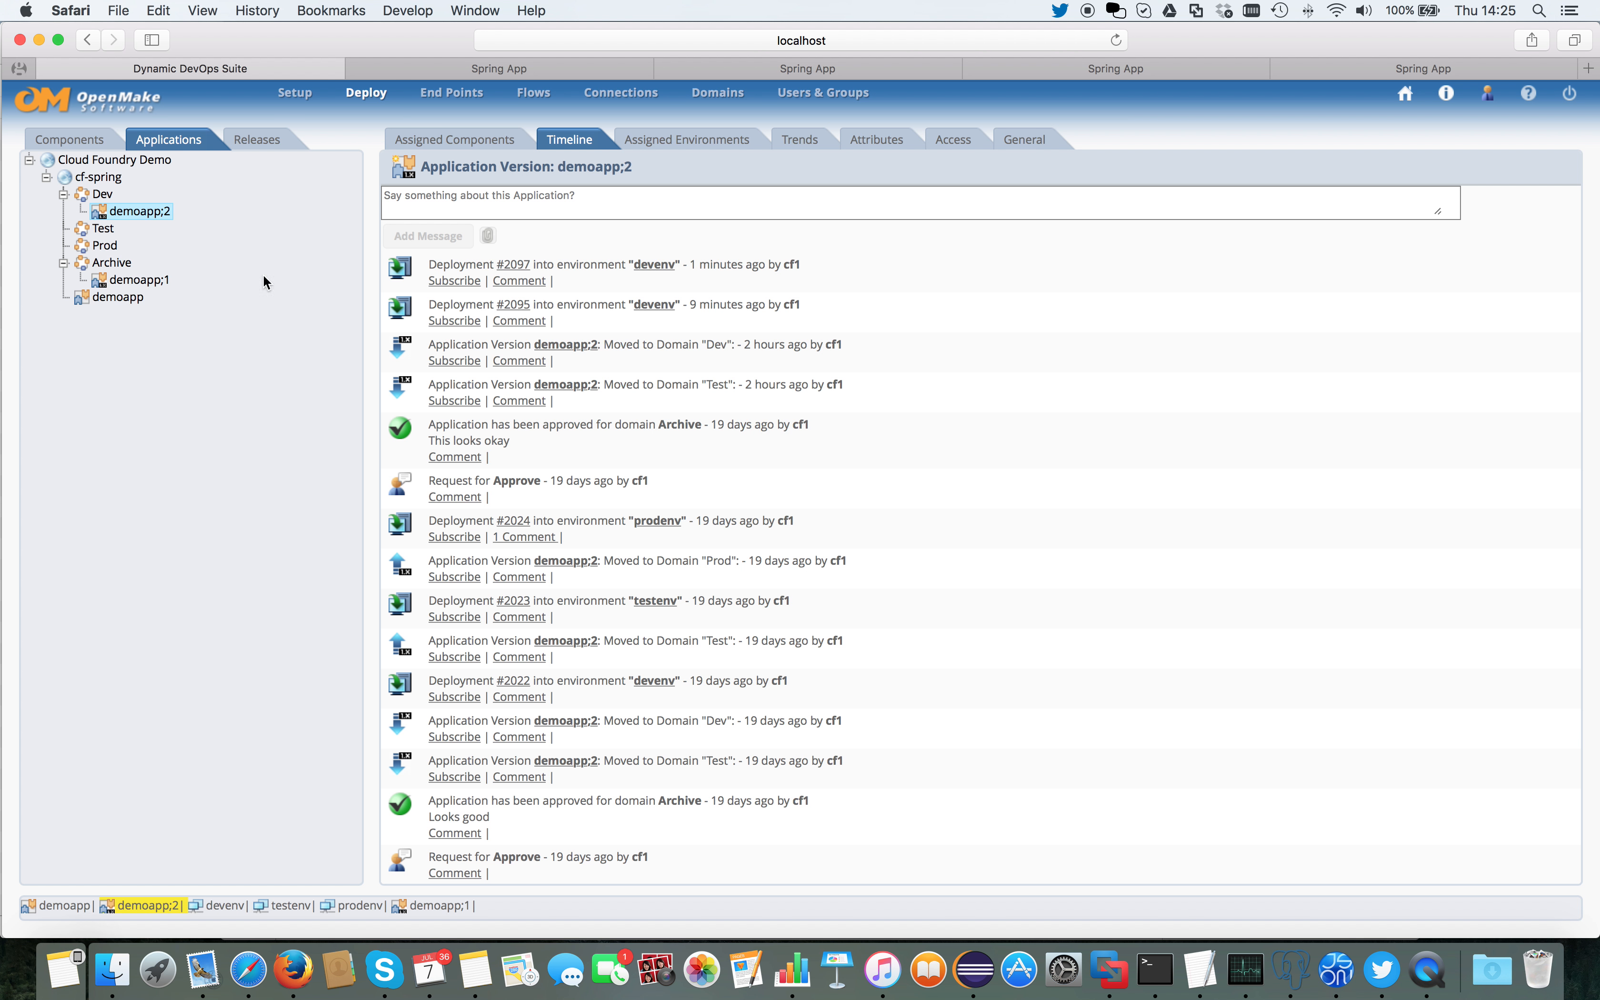
pyautogui.click(121, 298)
pyautogui.click(792, 143)
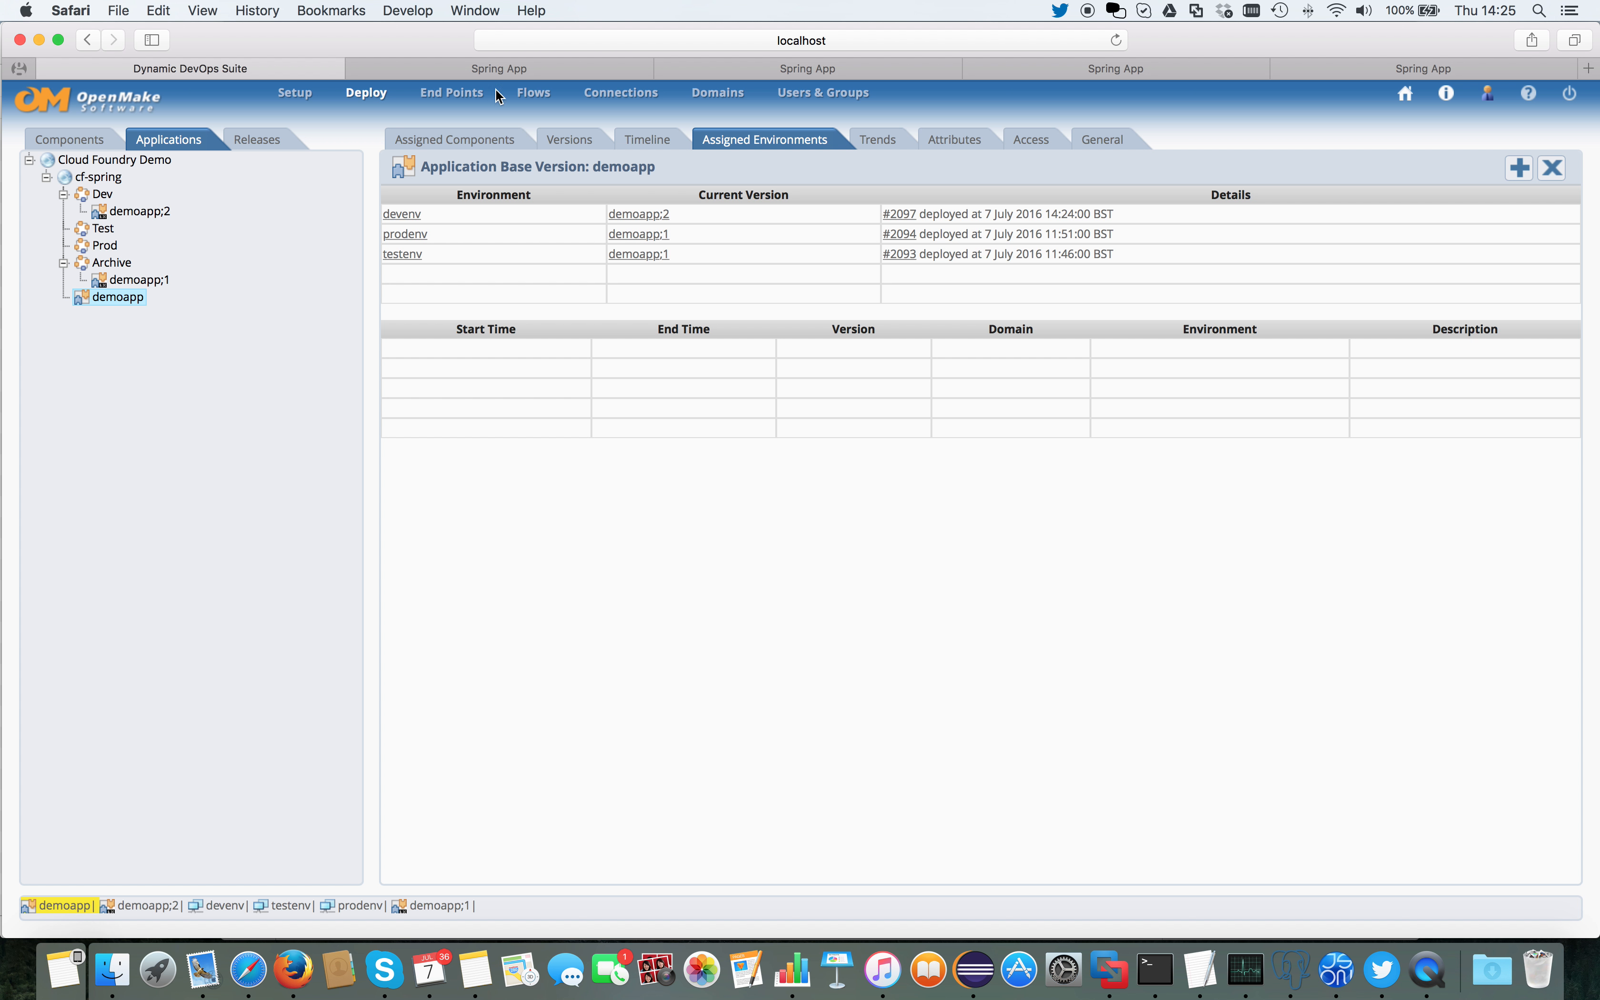
# Step: Reload the running Spring App pages for the development and test spaces and examine their version and memory limit
pyautogui.click(474, 70)
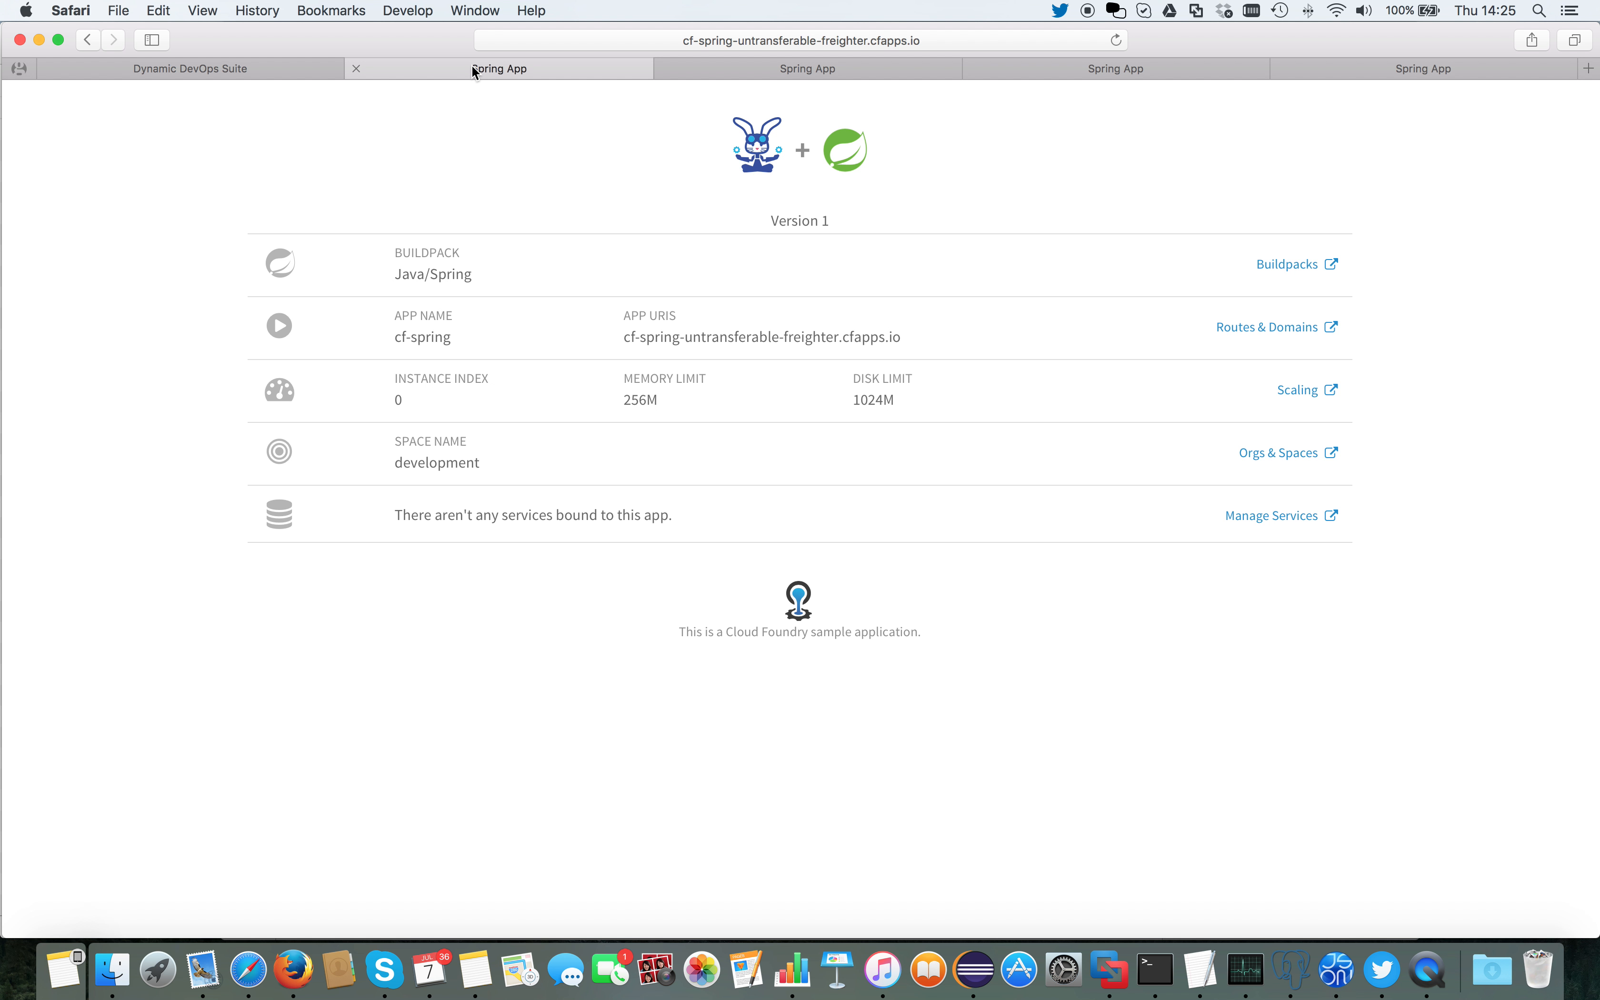
pyautogui.click(1115, 41)
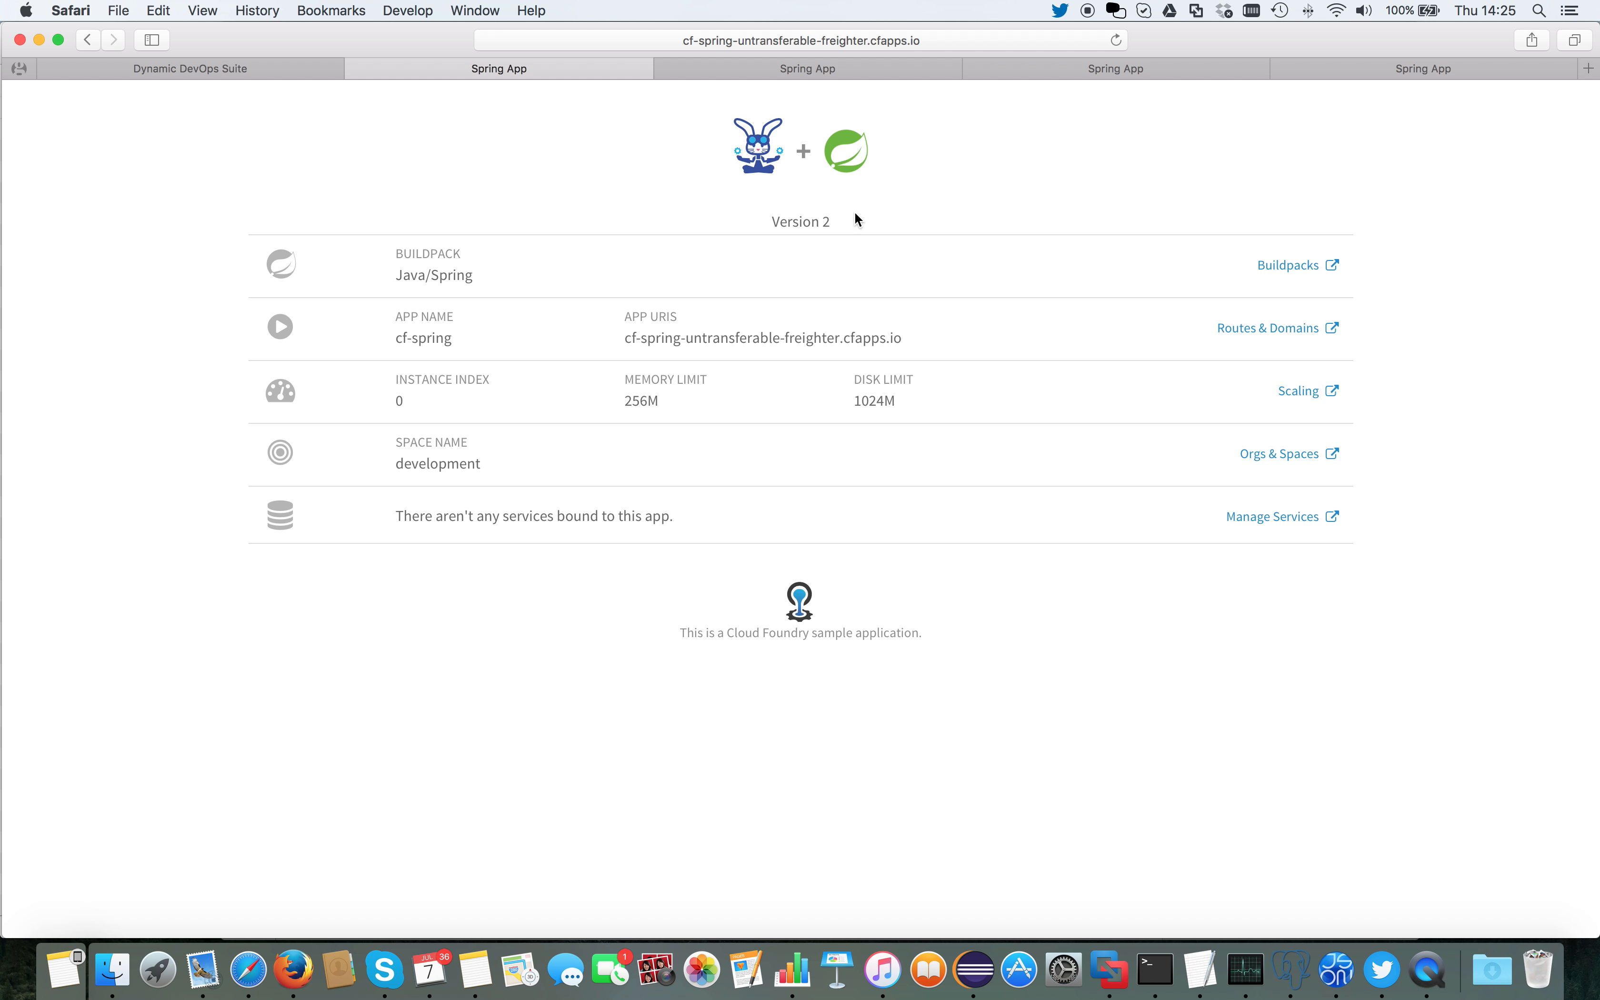
pyautogui.moveTo(854, 215); pyautogui.dragTo(756, 223)
pyautogui.moveTo(624, 400); pyautogui.dragTo(672, 401)
pyautogui.click(815, 70)
pyautogui.click(1116, 41)
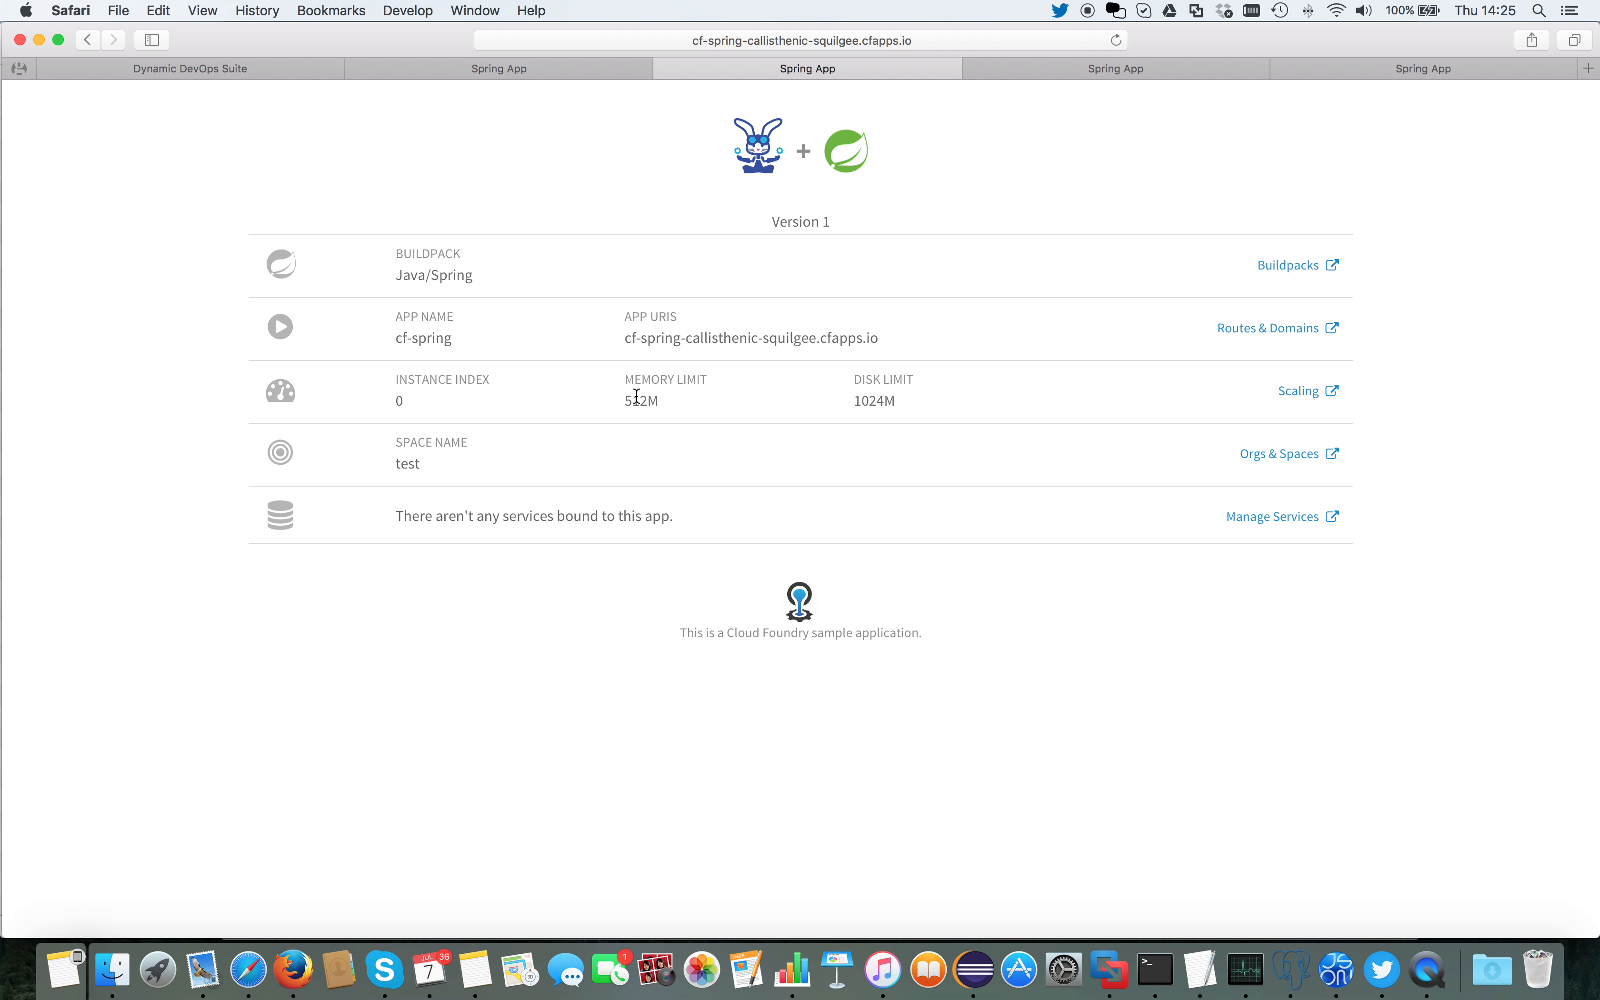
# Step: Return to the Dynamic DevOps Suite and move demoapp;2 from the Dev domain to the Test domain without notes
pyautogui.click(250, 76)
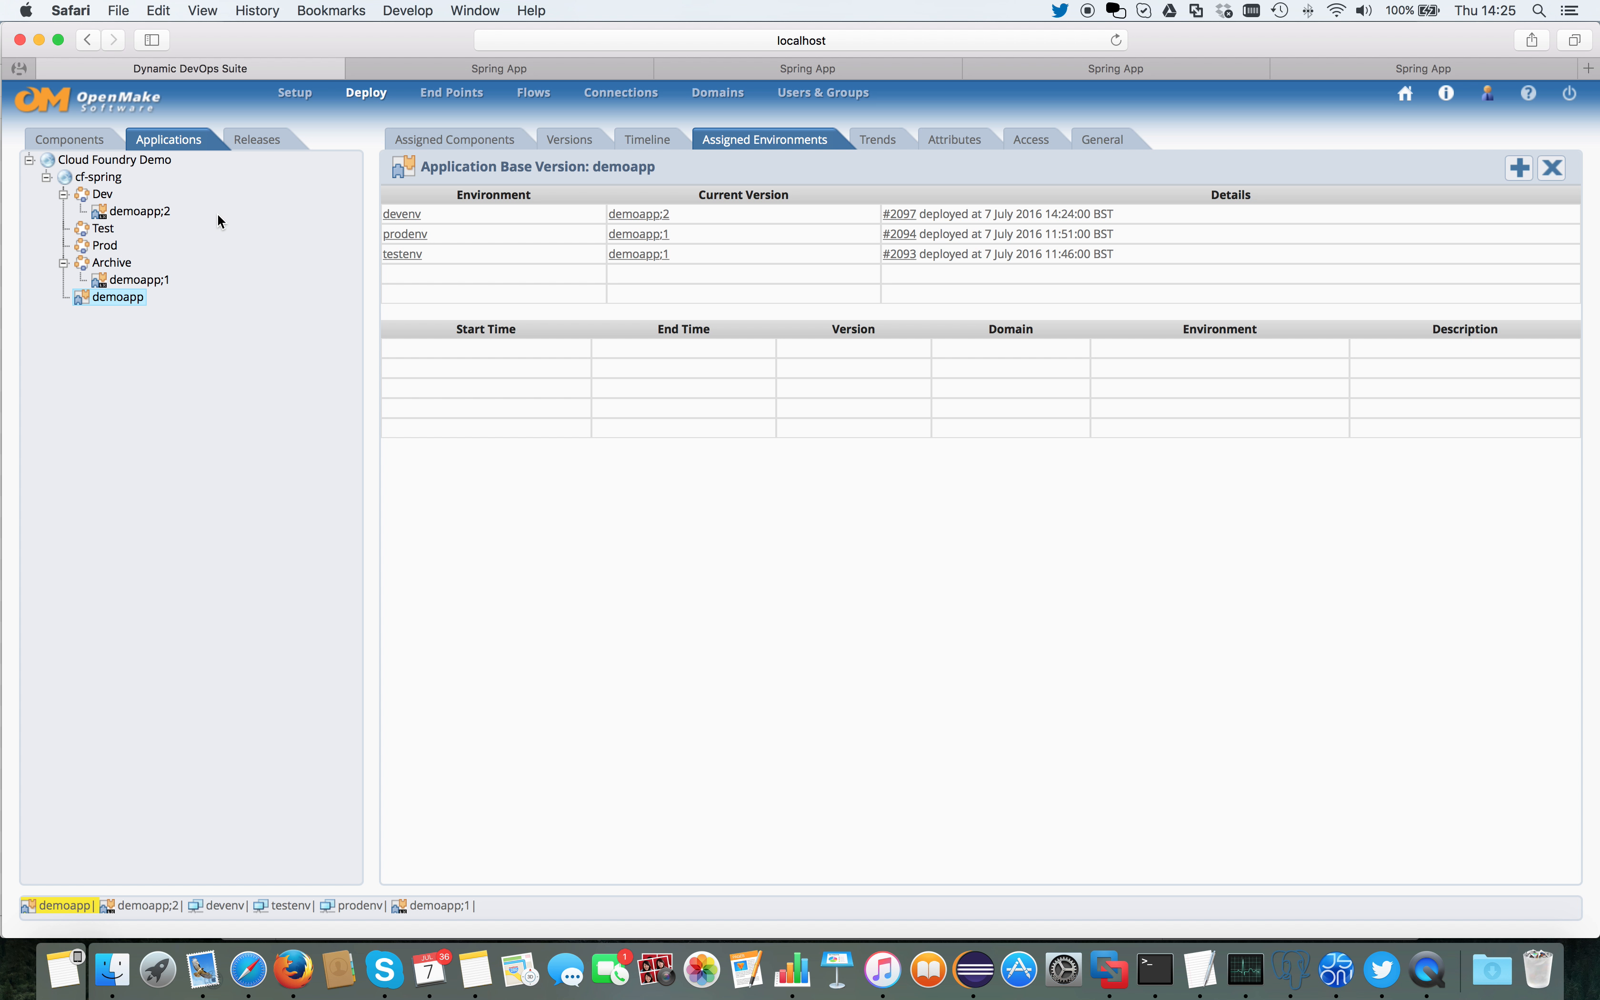
pyautogui.rightClick(152, 220)
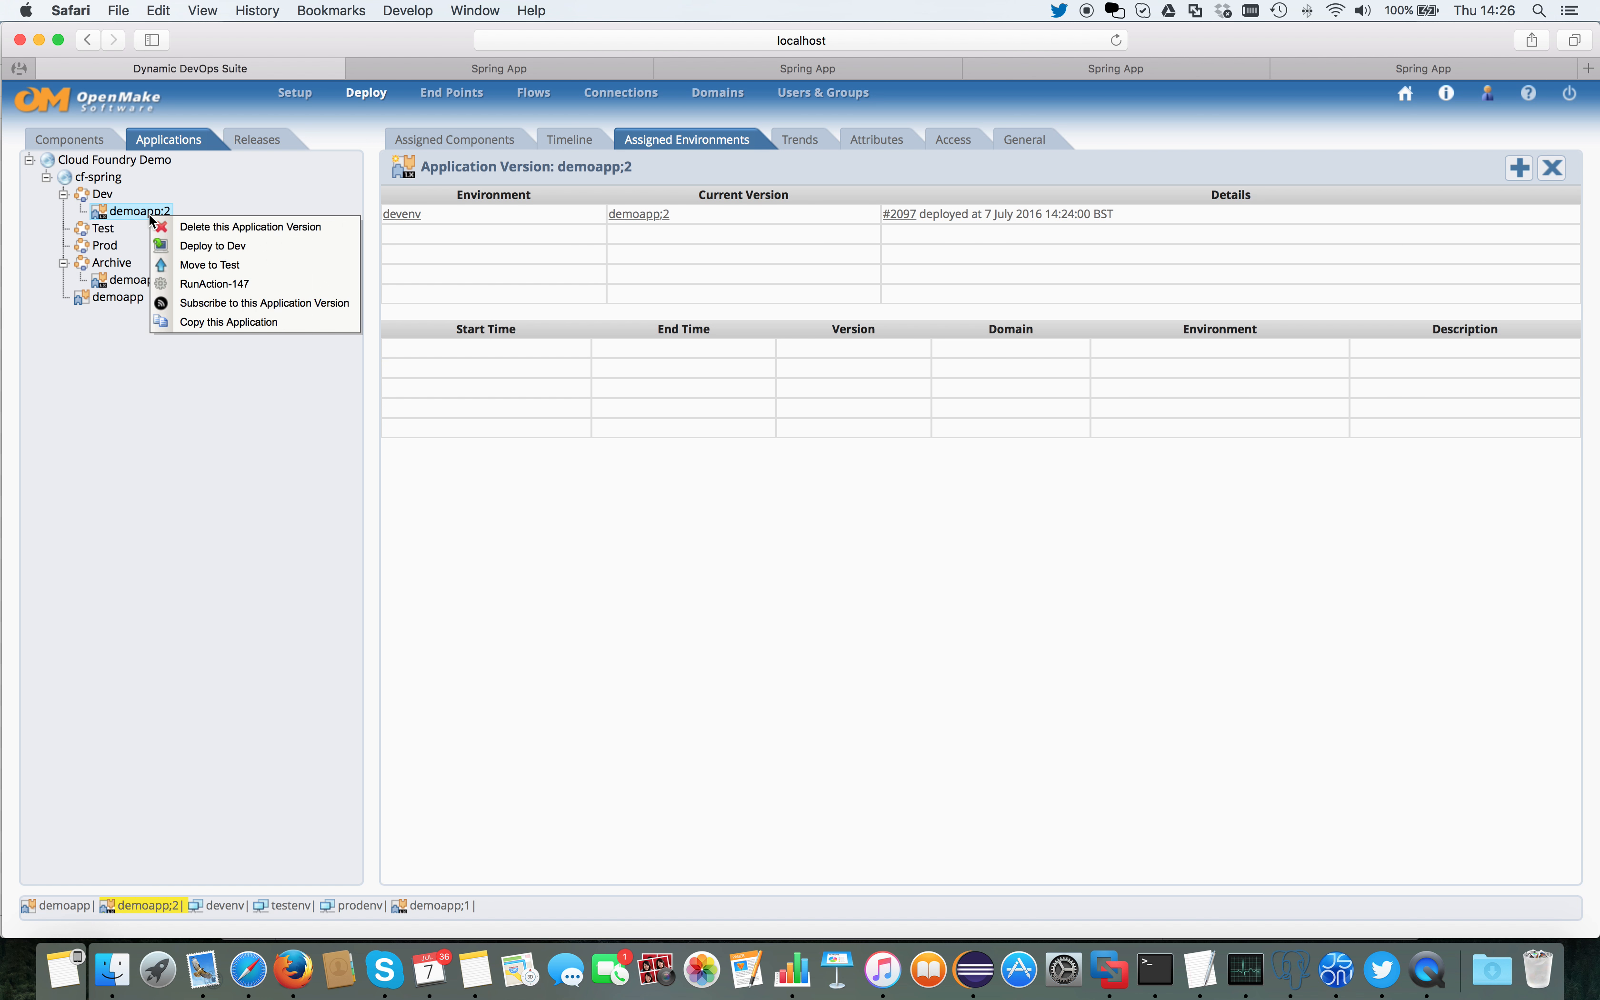
pyautogui.click(202, 265)
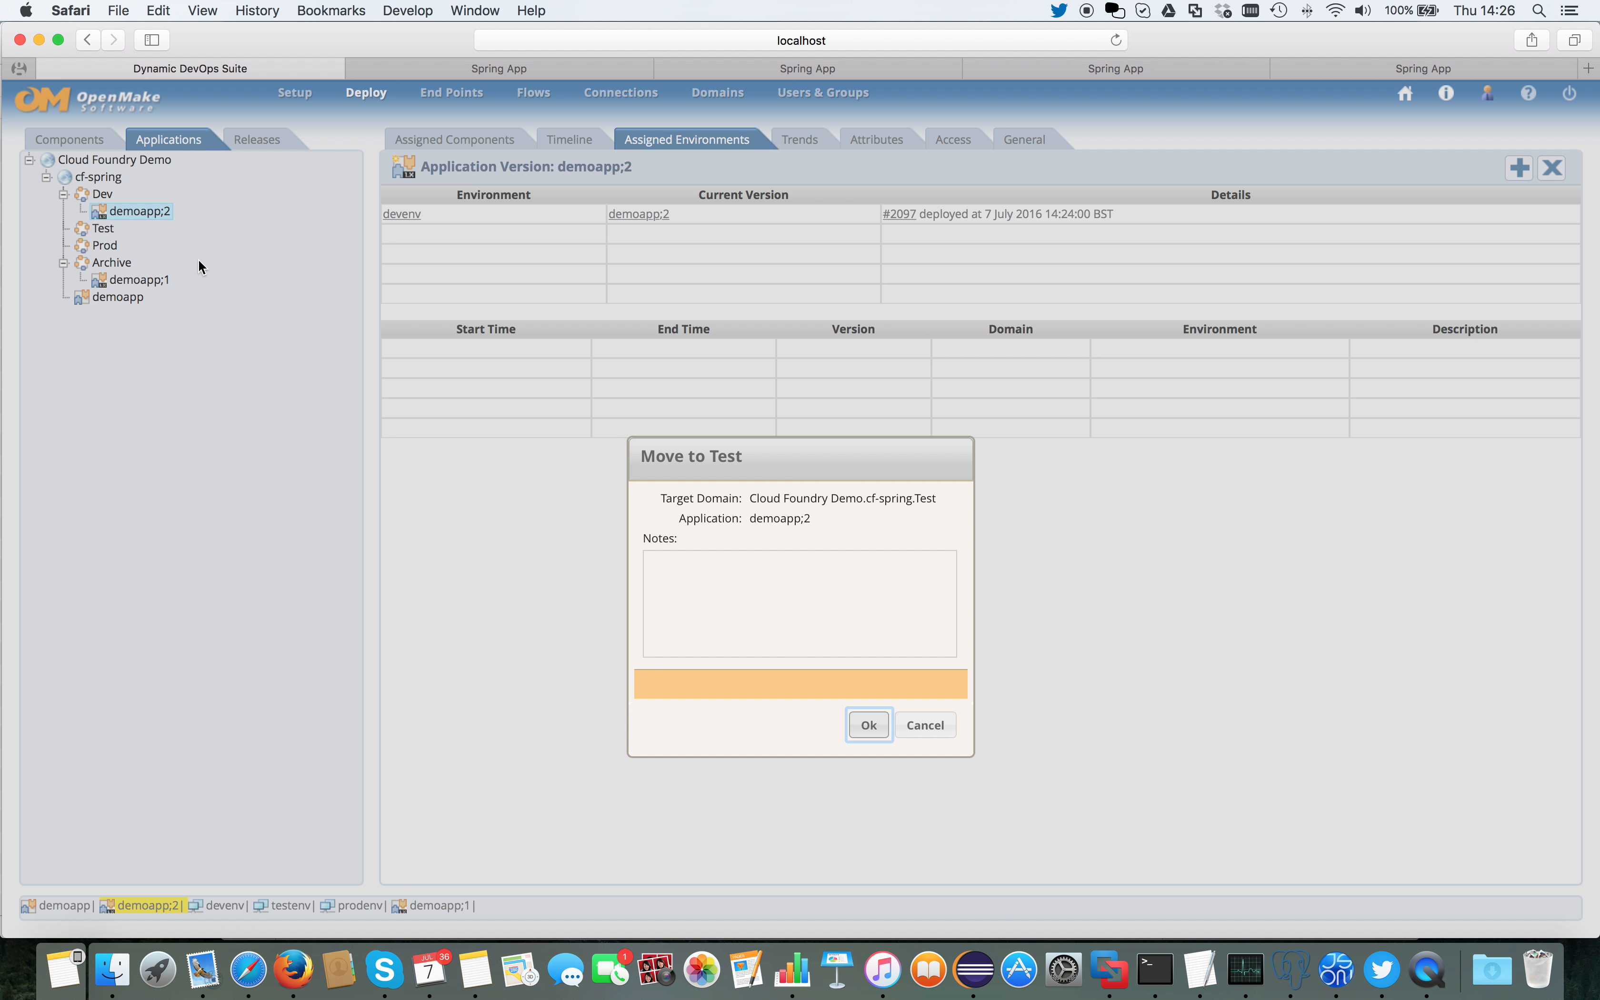
pyautogui.click(863, 725)
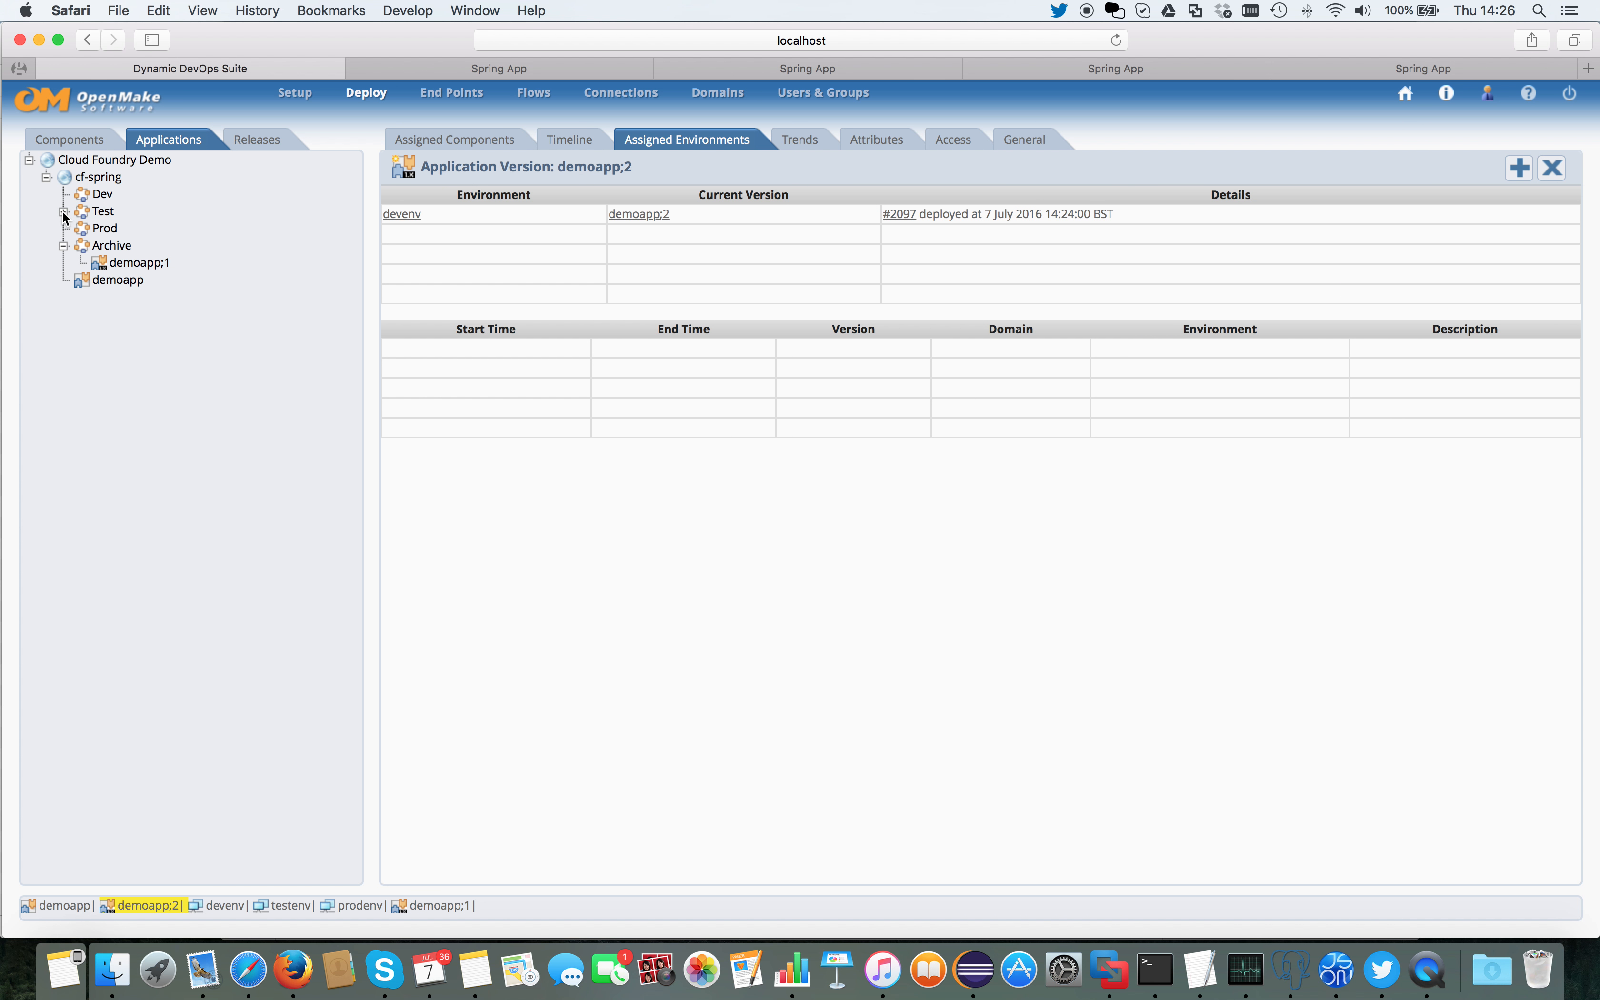
# Step: Deploy demoapp;2 from the Test domain to the testenv environment
pyautogui.click(63, 212)
pyautogui.rightClick(153, 232)
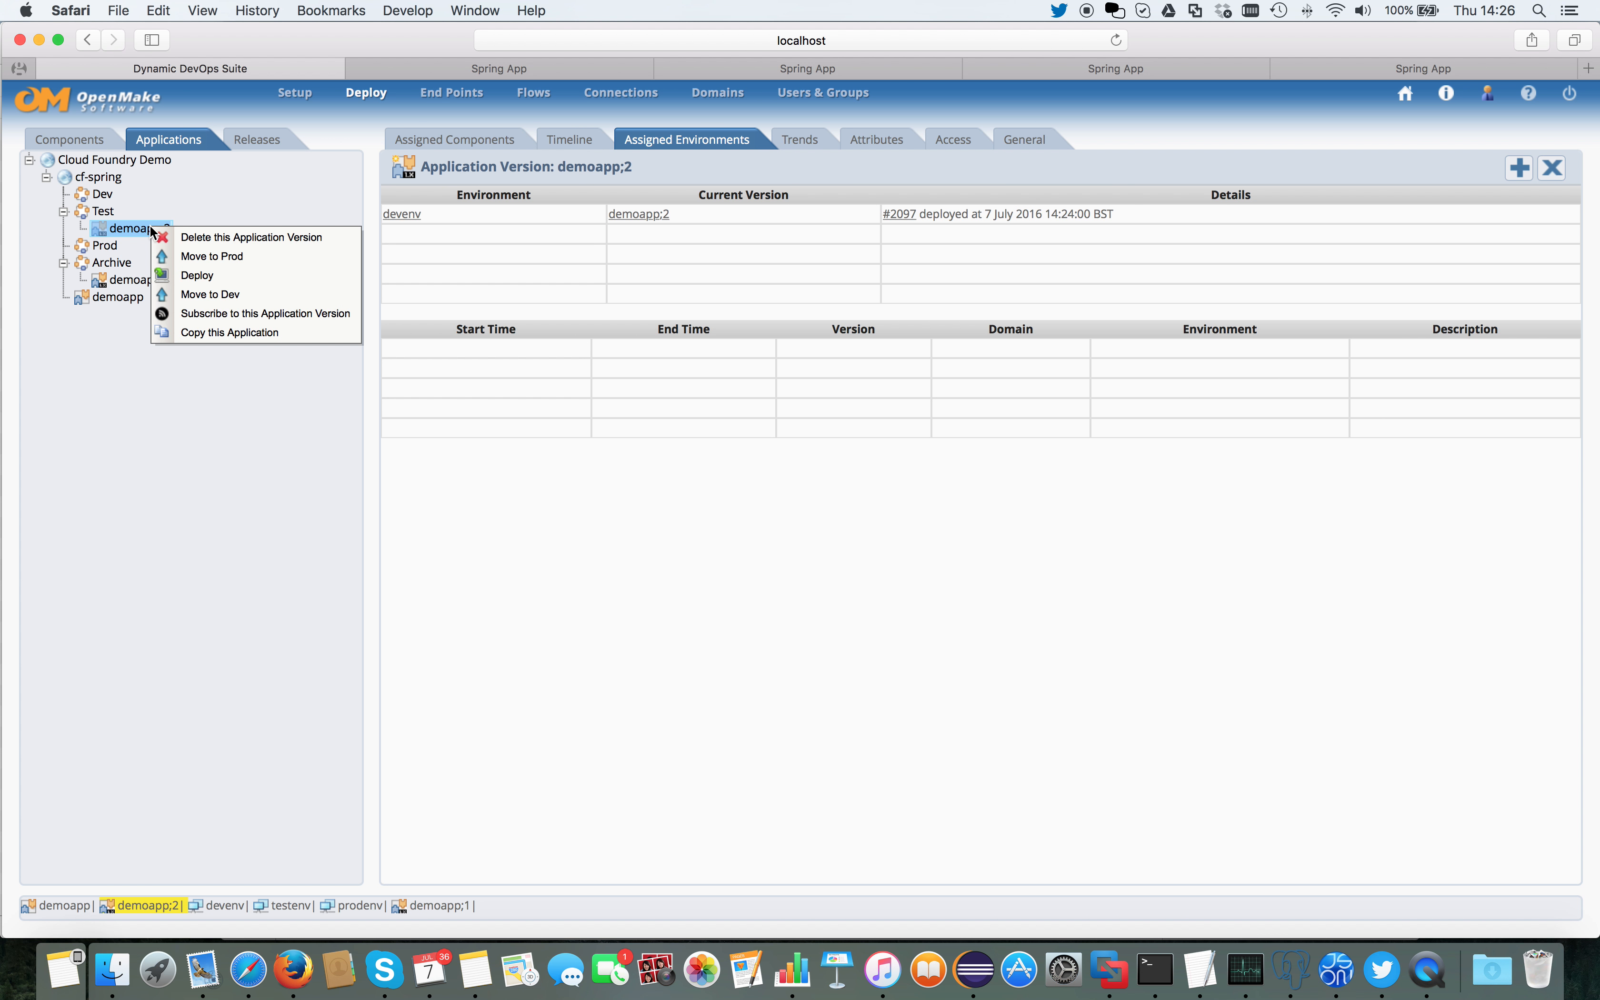
pyautogui.click(198, 275)
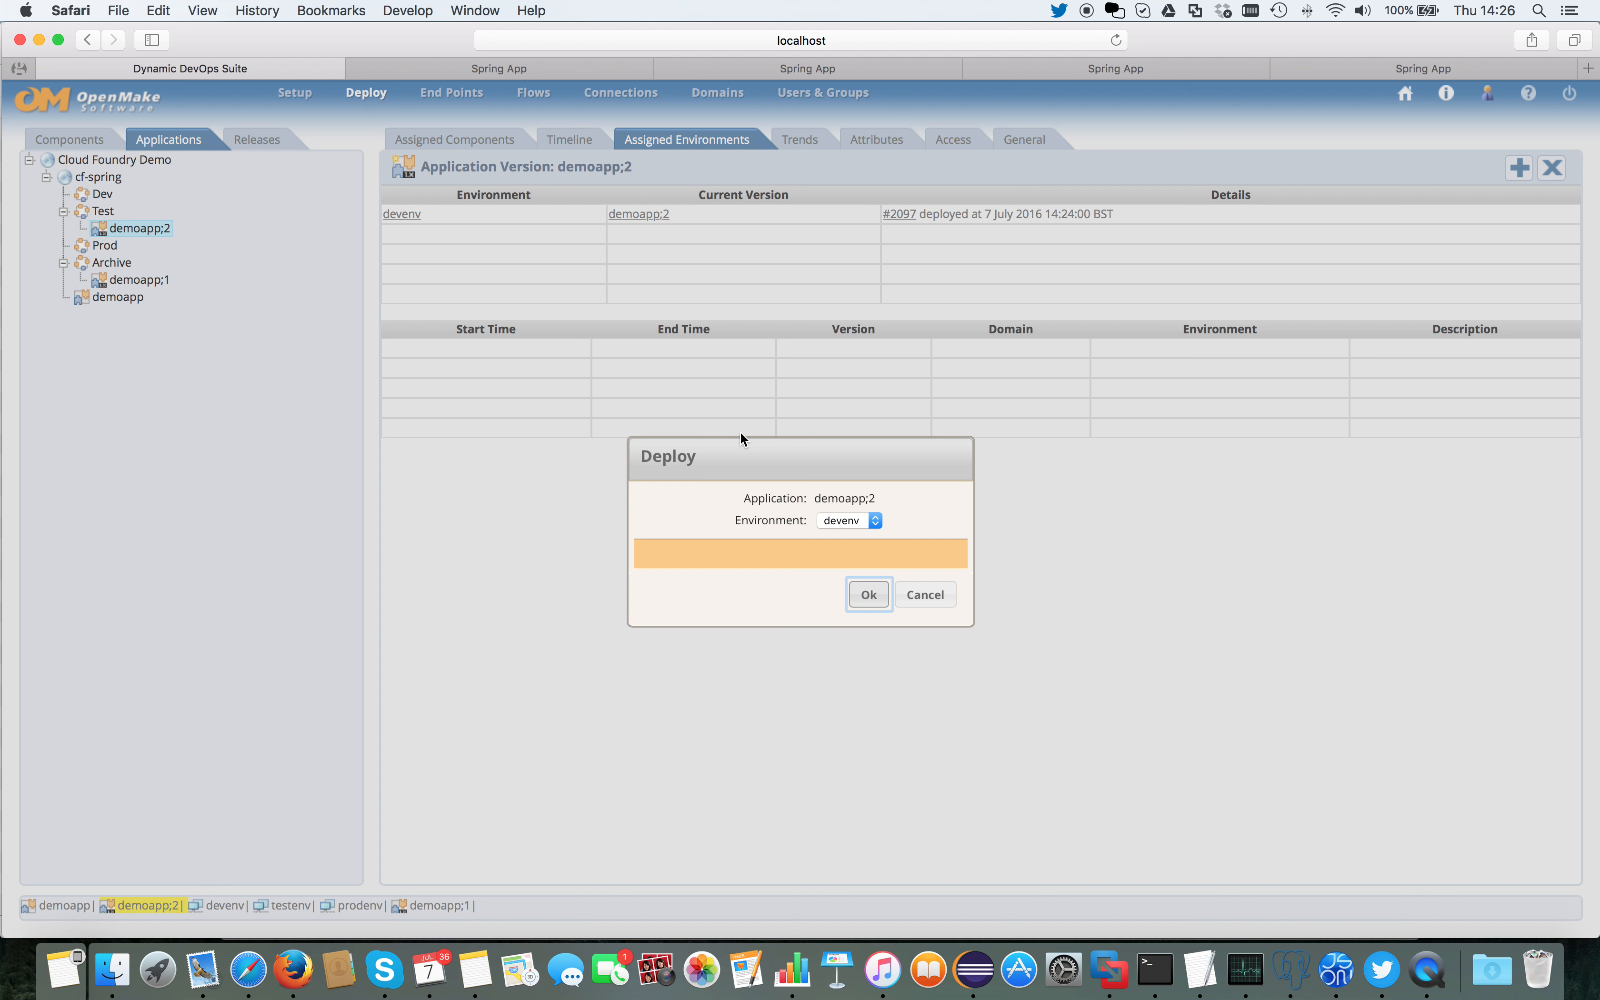
pyautogui.click(866, 519)
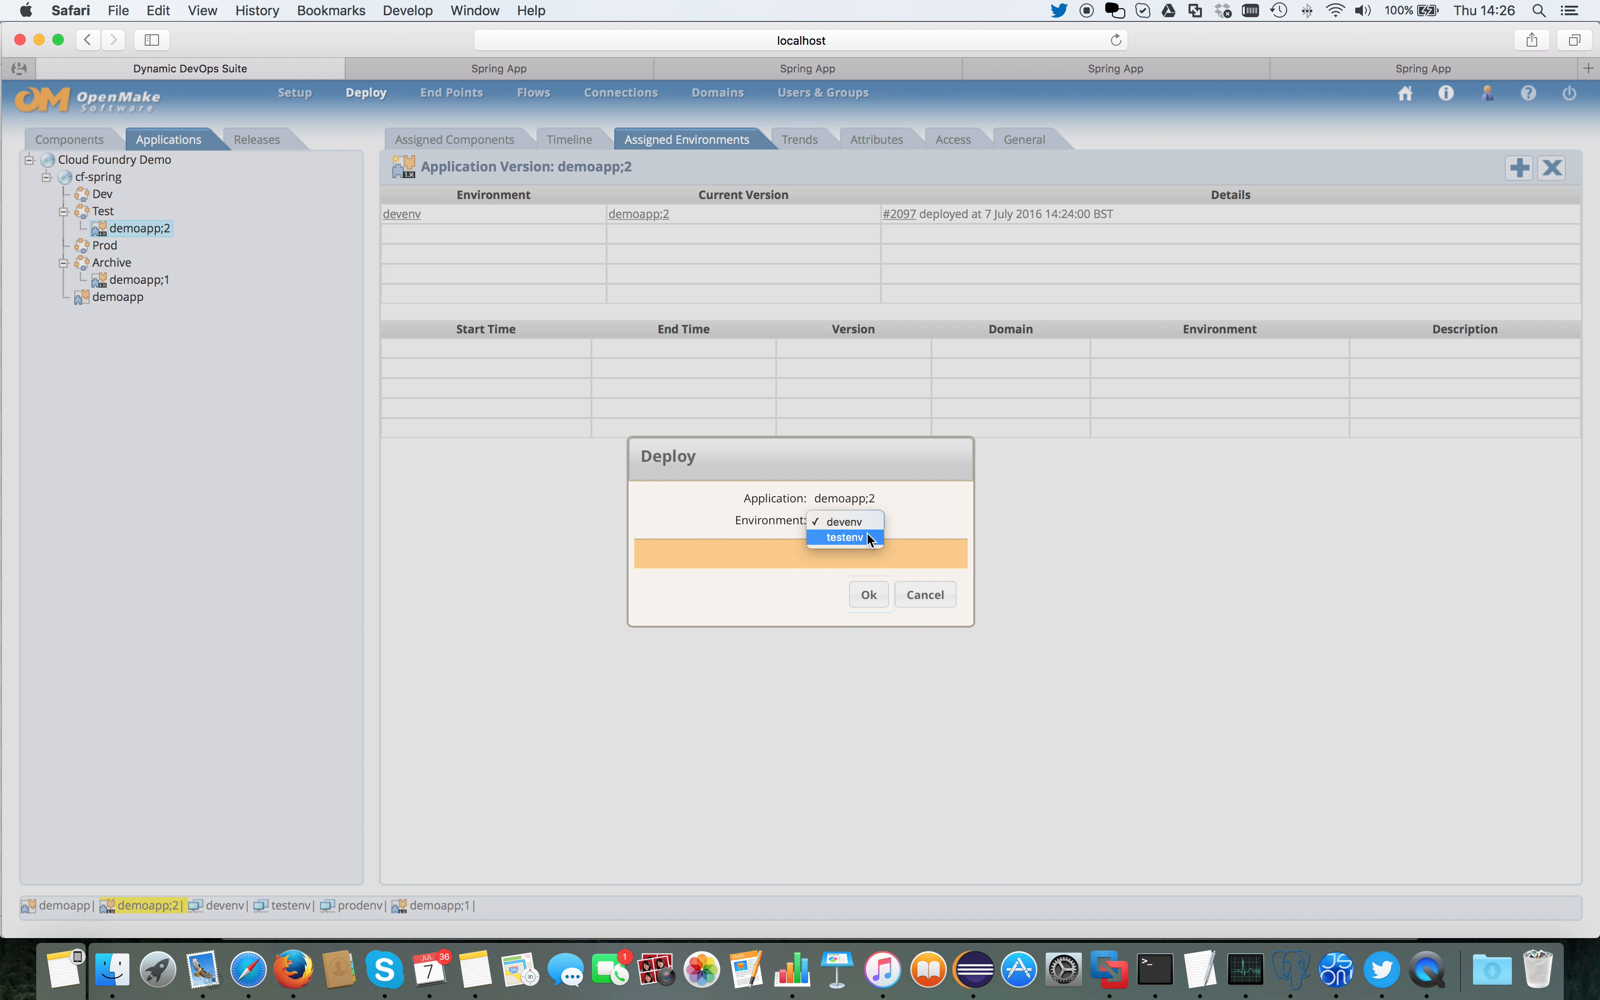
pyautogui.click(866, 535)
pyautogui.click(868, 595)
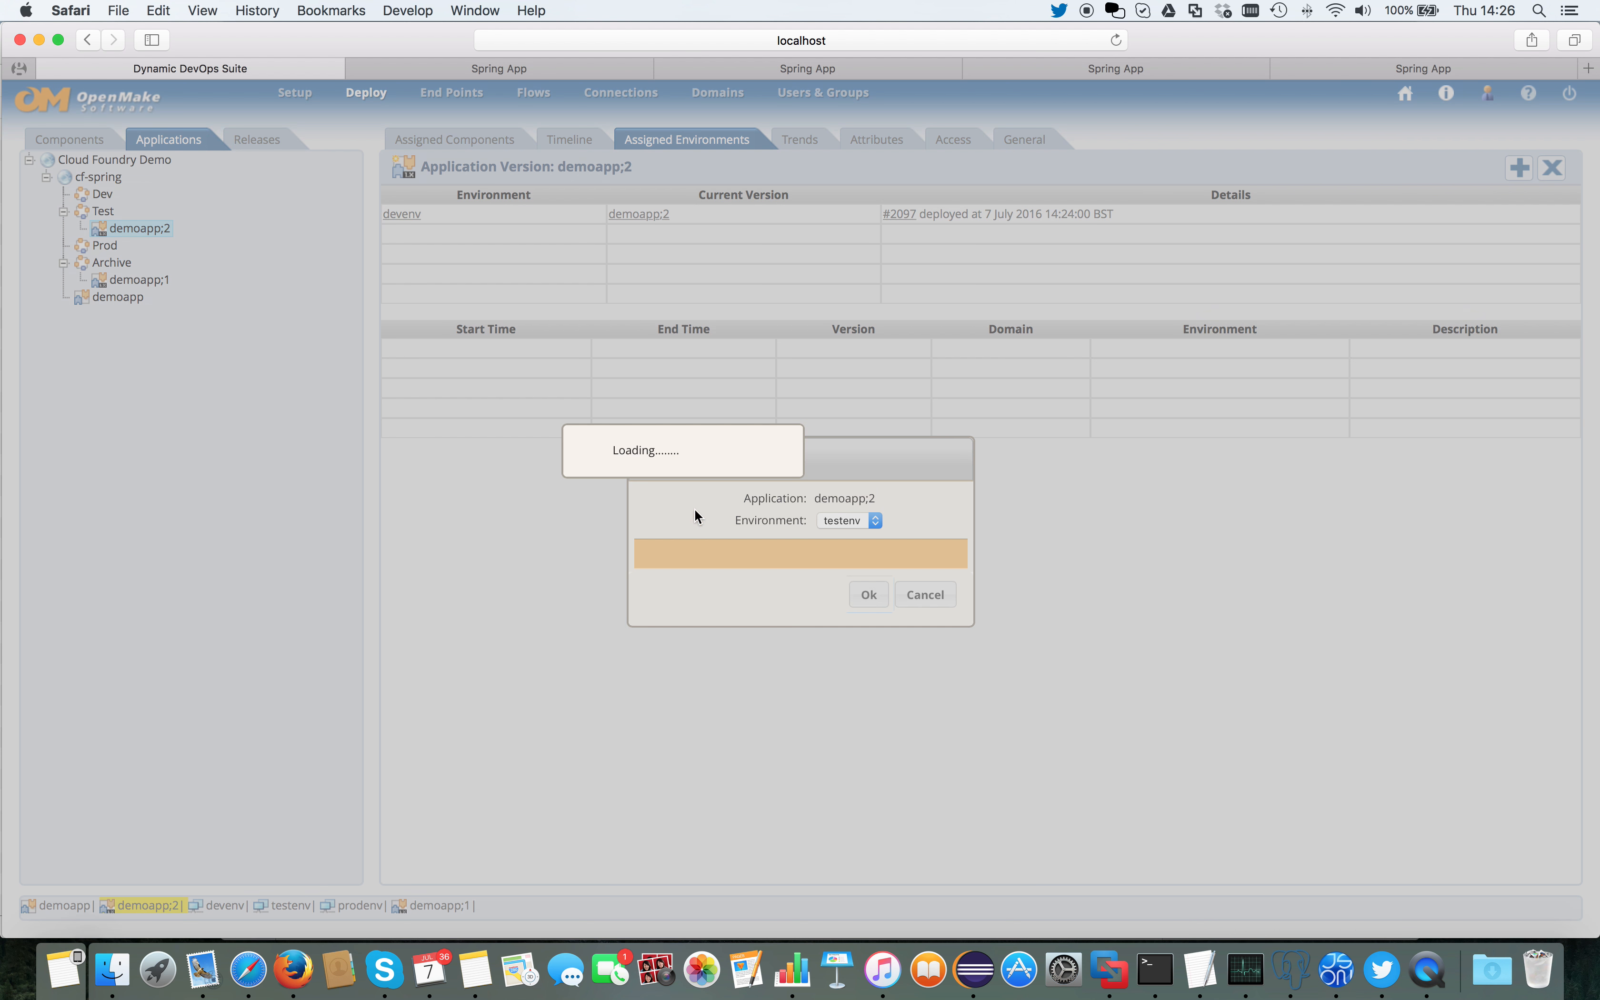